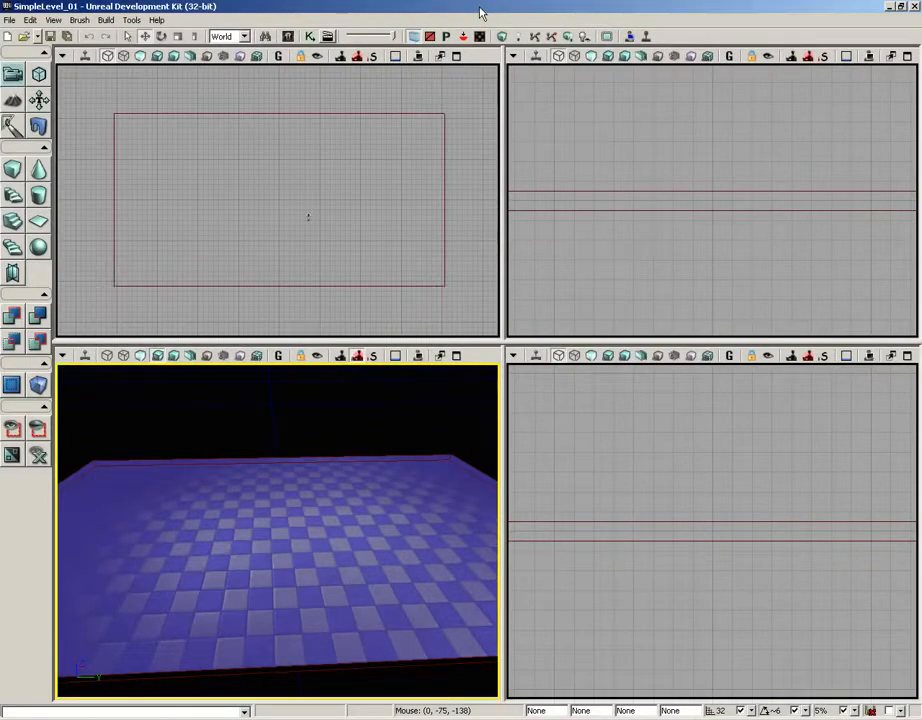
{"action": "mouse_move", "coordinate": [405, 183]}
{"action": "left_mouse_down"}
{"action": "mouse_move", "coordinate": [383, 183]}
{"action": "mouse_move", "coordinate": [430, 154]}
{"action": "mouse_move", "coordinate": [337, 169]}
{"action": "left_mouse_up"}
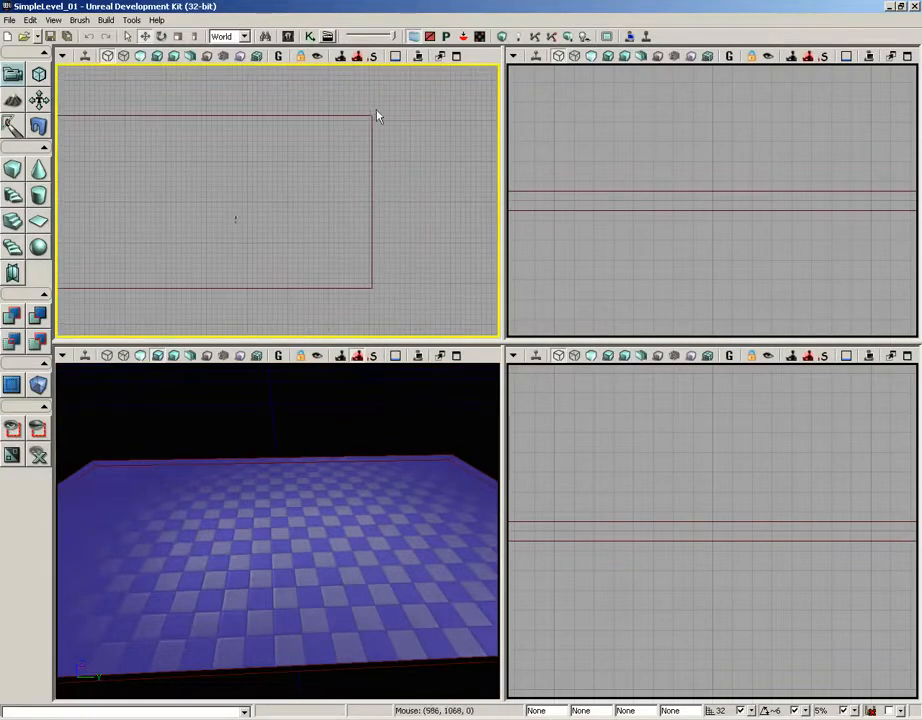
{"action": "left_click_drag", "start_coordinate": [286, 232], "coordinate": [344, 230]}
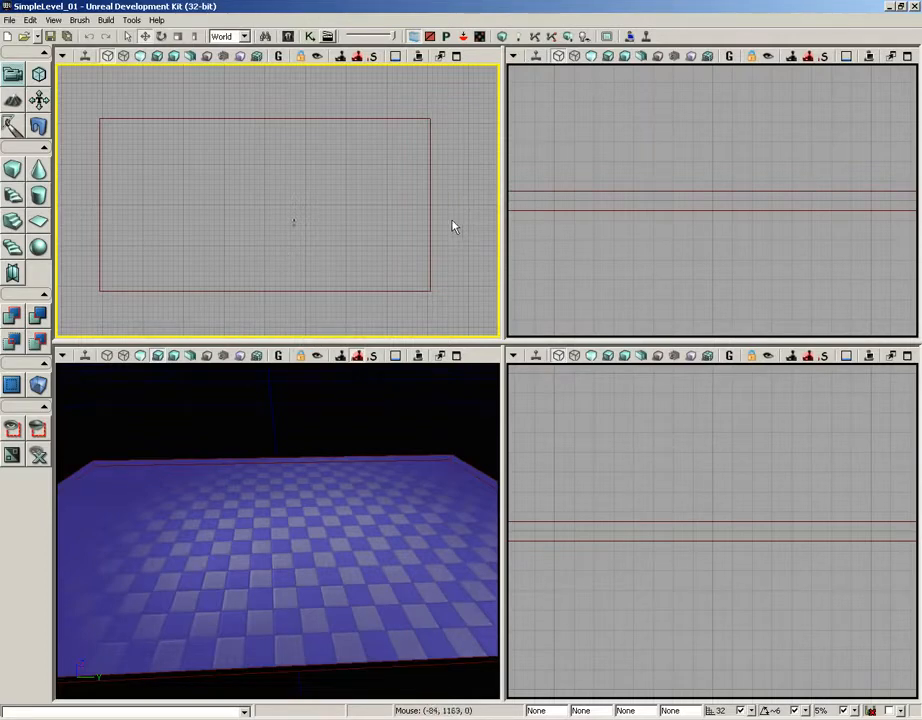
{"action": "left_click_drag", "start_coordinate": [453, 226], "coordinate": [335, 177]}
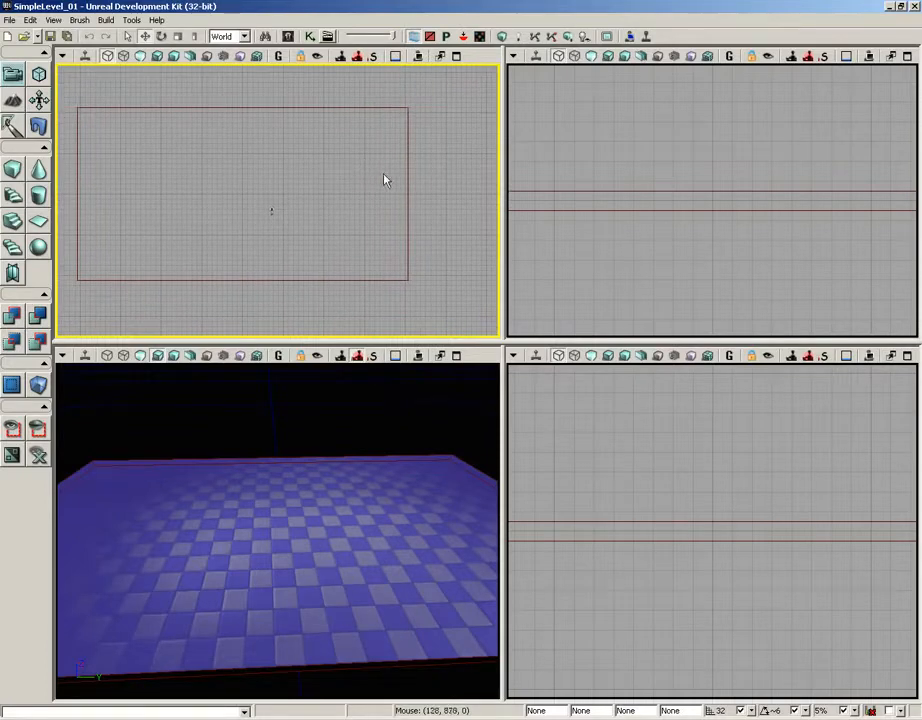
Step: Set the Radius of the point light above the checkered floor to 1600 in its PointLightComponent properties
{"action": "right_click_drag", "start_coordinate": [319, 438], "coordinate": [344, 400]}
{"action": "right_click_drag", "start_coordinate": [280, 437], "coordinate": [224, 430]}
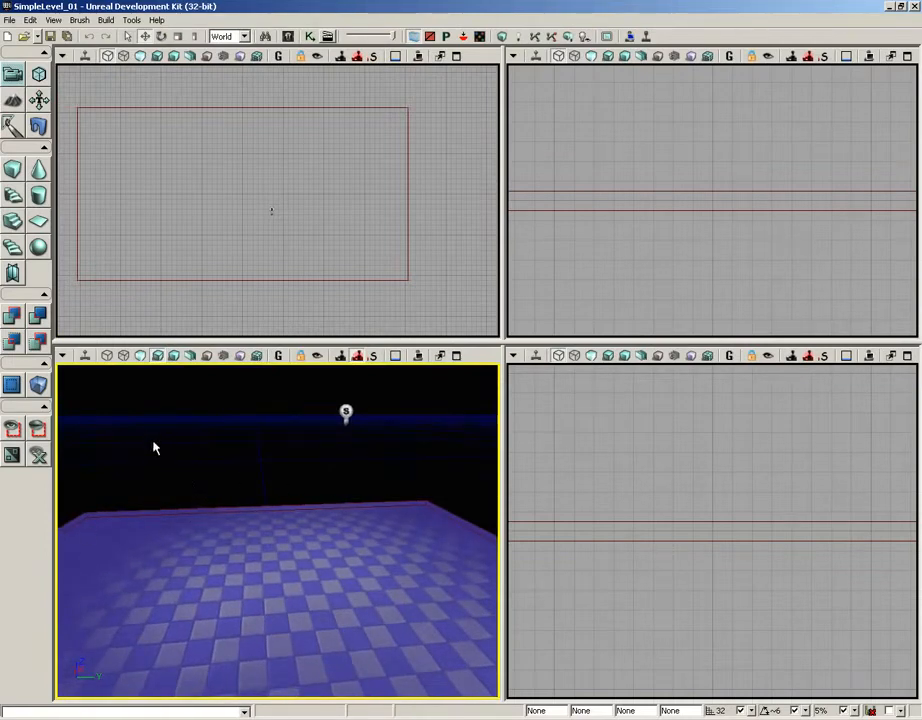
{"action": "left_click", "coordinate": [346, 412]}
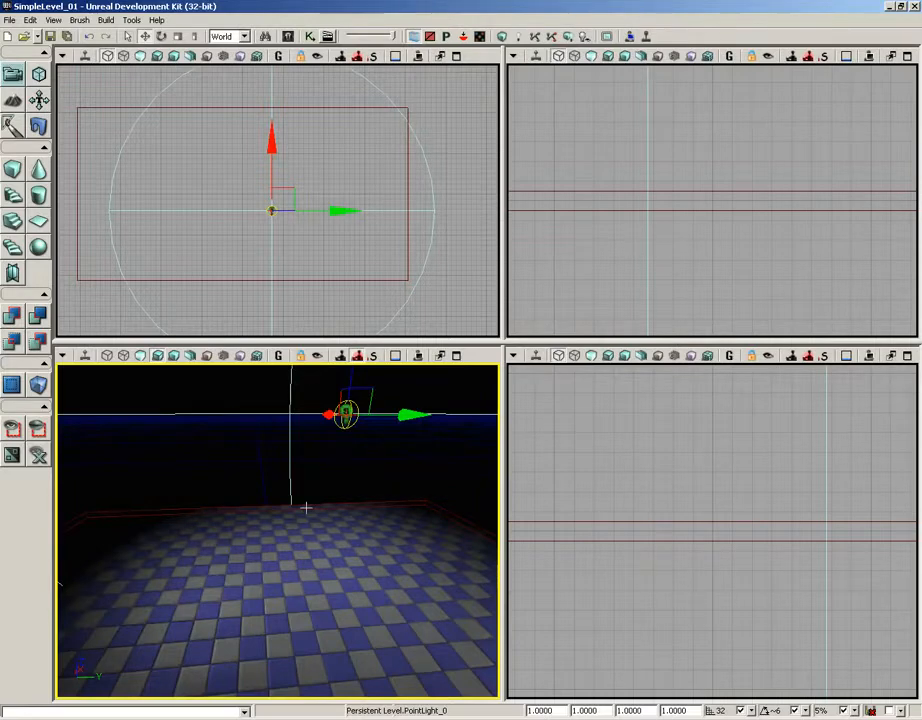
{"action": "scroll", "coordinate": [344, 272], "scroll_direction": "down", "scroll_amount": 3}
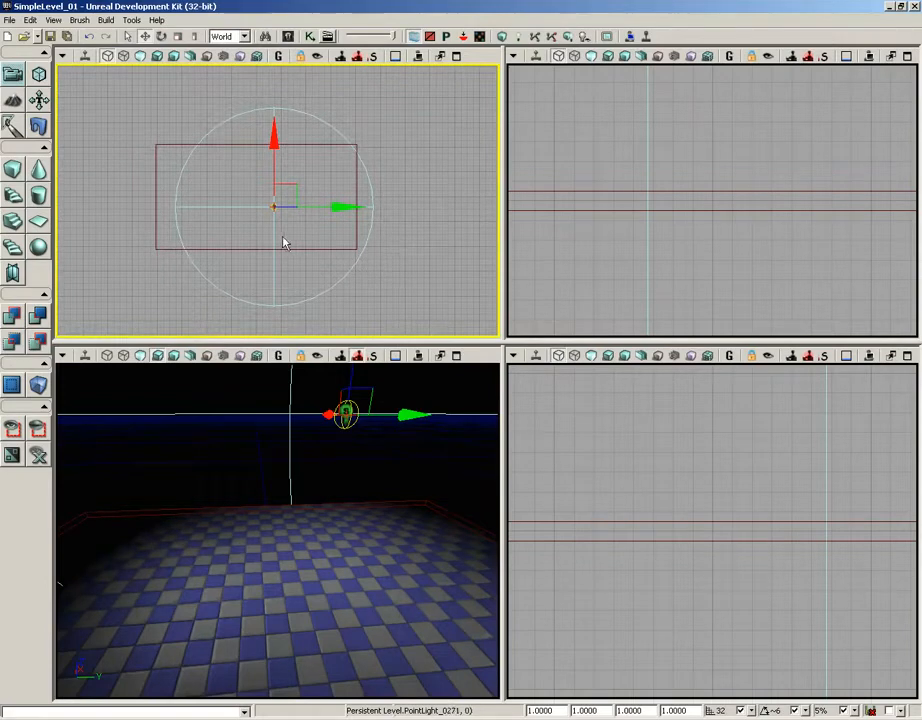
{"action": "key", "text": "F4"}
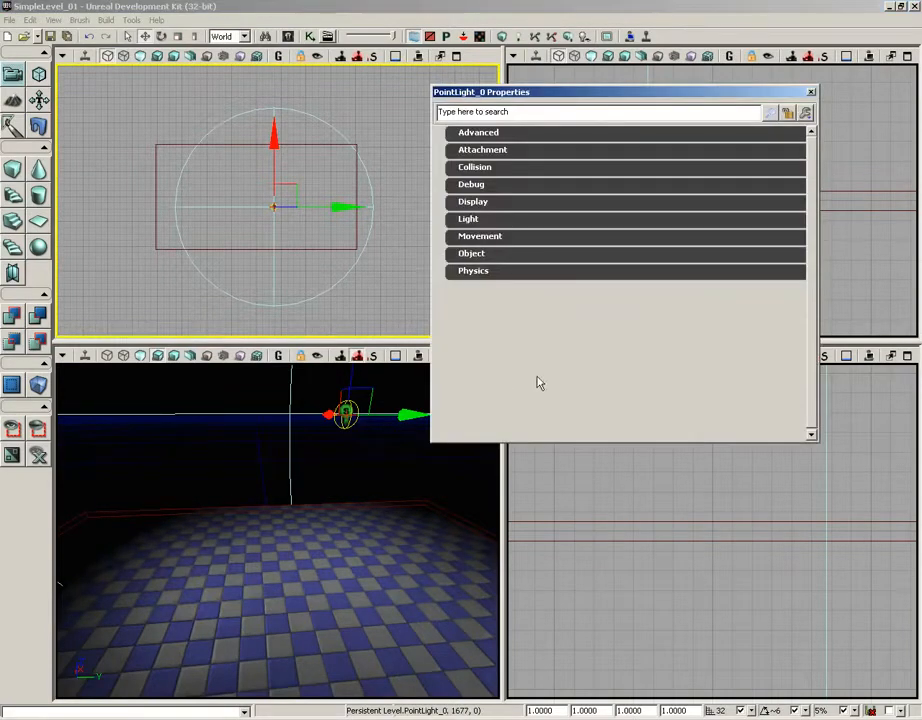
{"action": "left_click", "coordinate": [468, 219]}
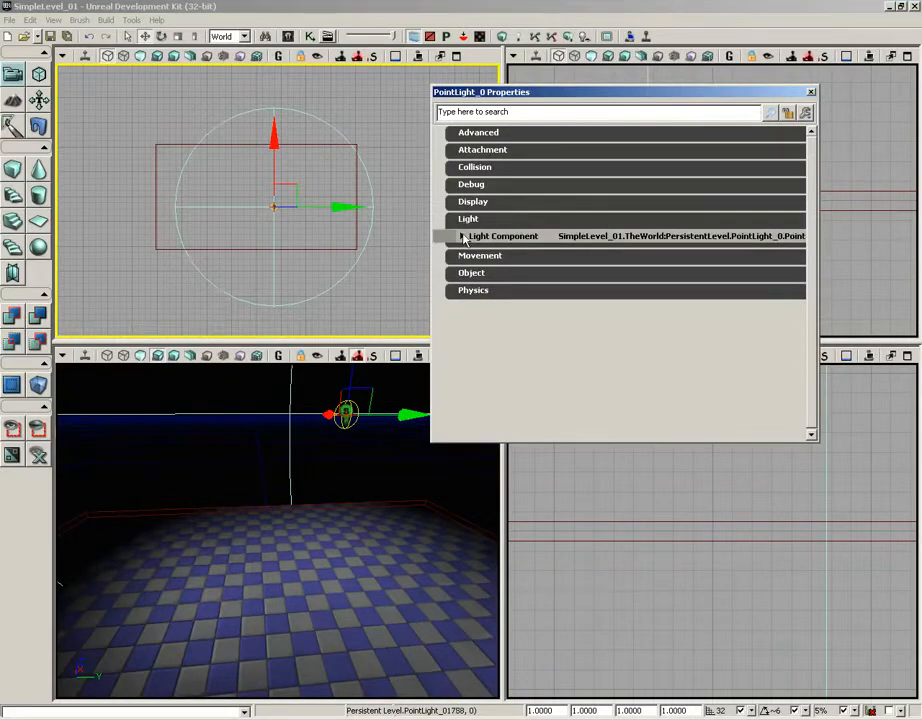
{"action": "left_click", "coordinate": [462, 236]}
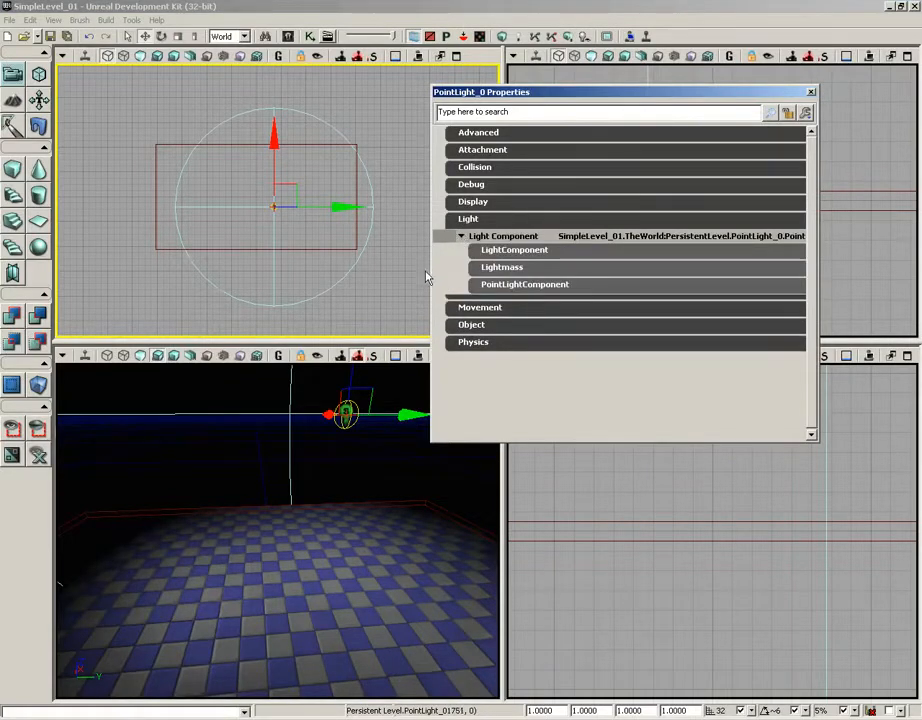
{"action": "left_click", "coordinate": [528, 286]}
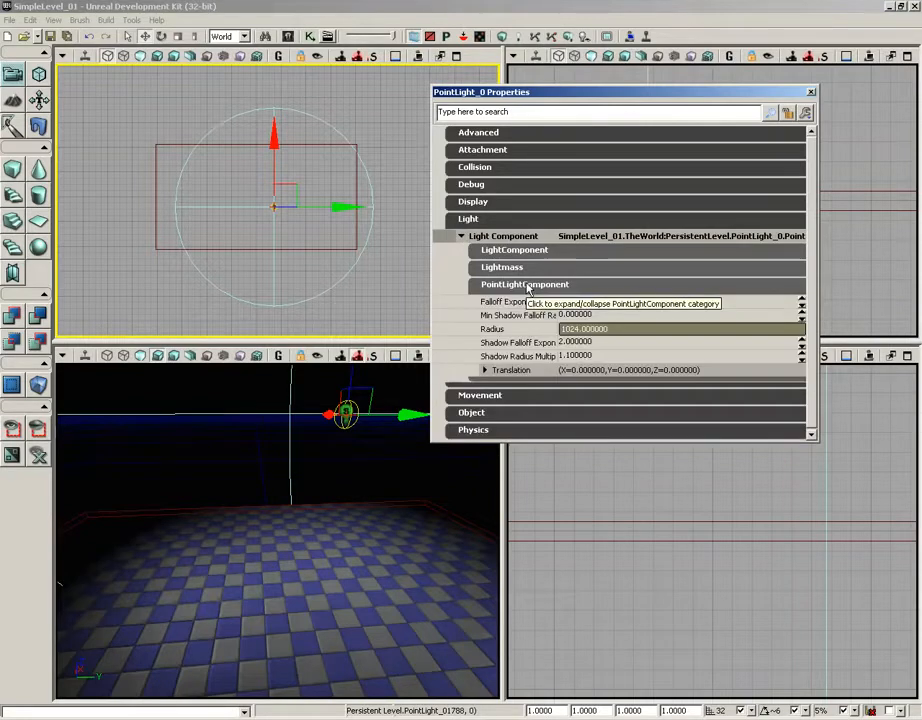
{"action": "left_click", "coordinate": [580, 333]}
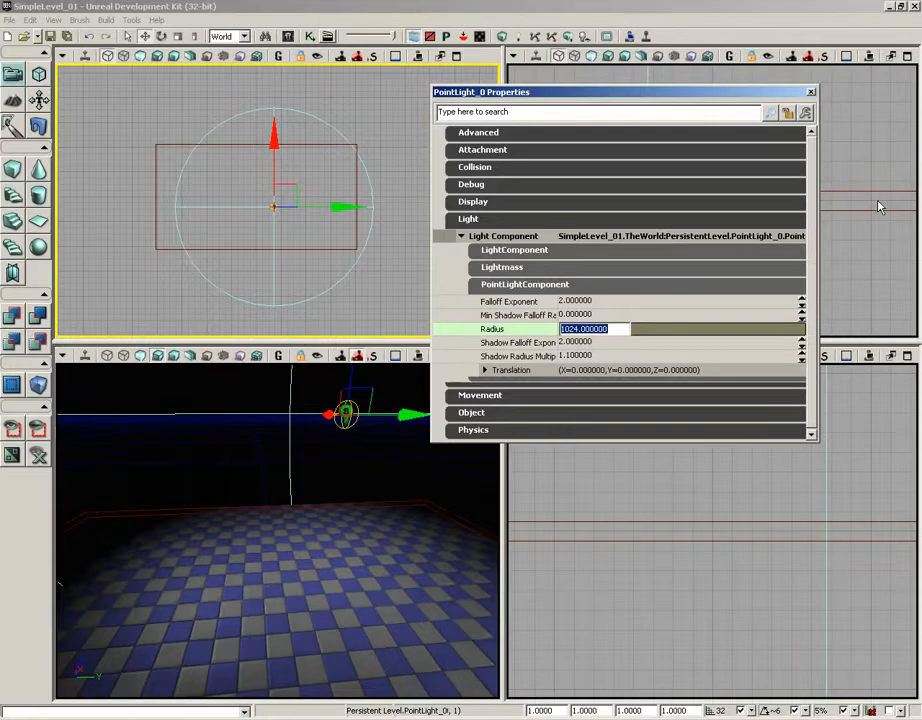
{"action": "type", "text": "1600"}
{"action": "key", "text": "Return"}
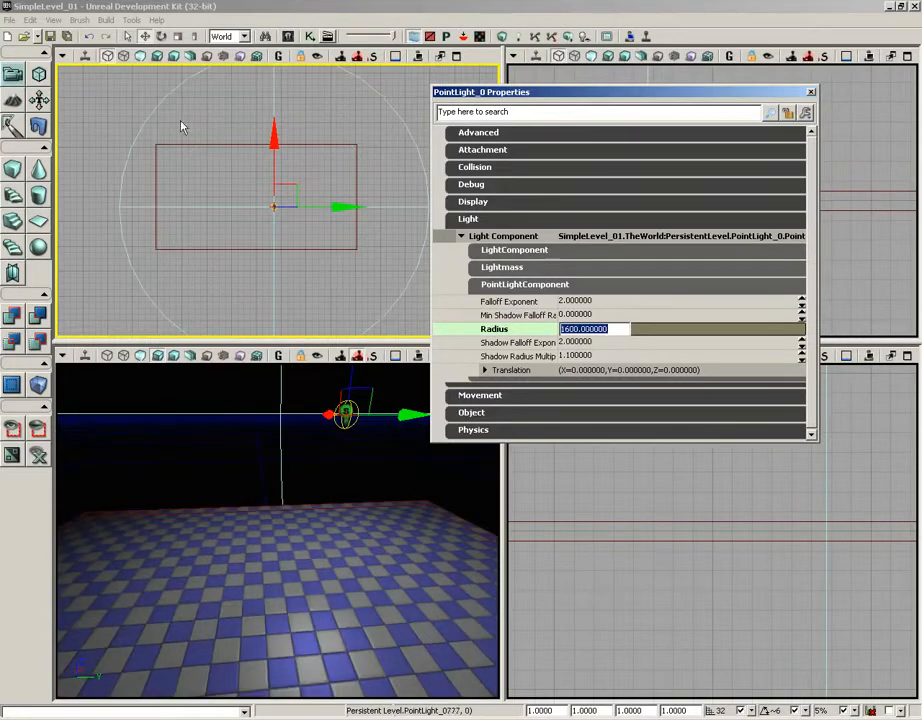
{"action": "left_click", "coordinate": [811, 93]}
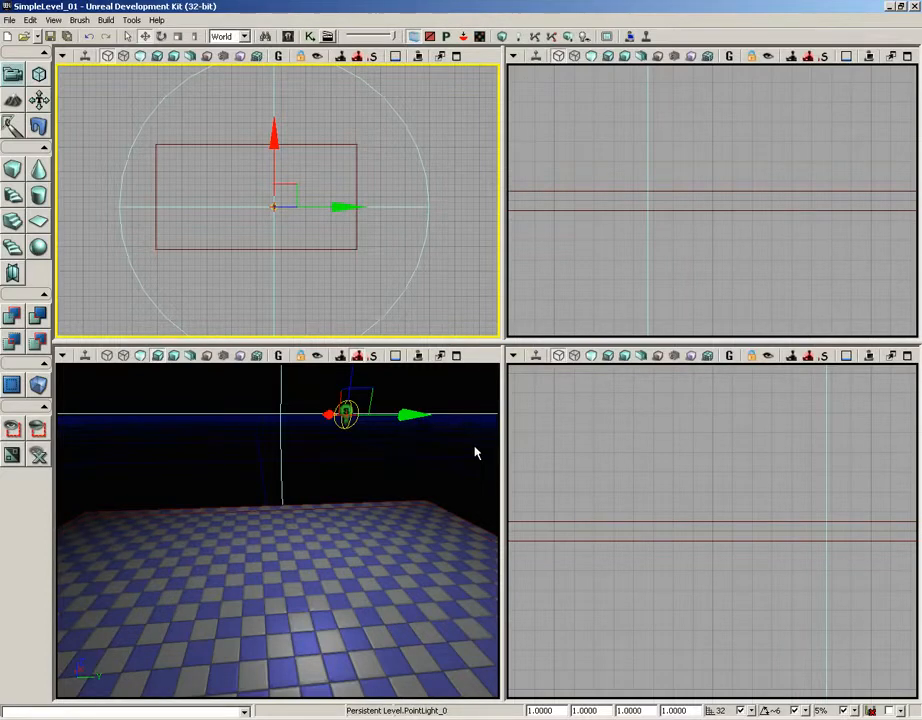
Step: Move the red builder brush along the Y axis clear of the floor, and select the floor brush underneath
{"action": "left_click", "coordinate": [357, 156]}
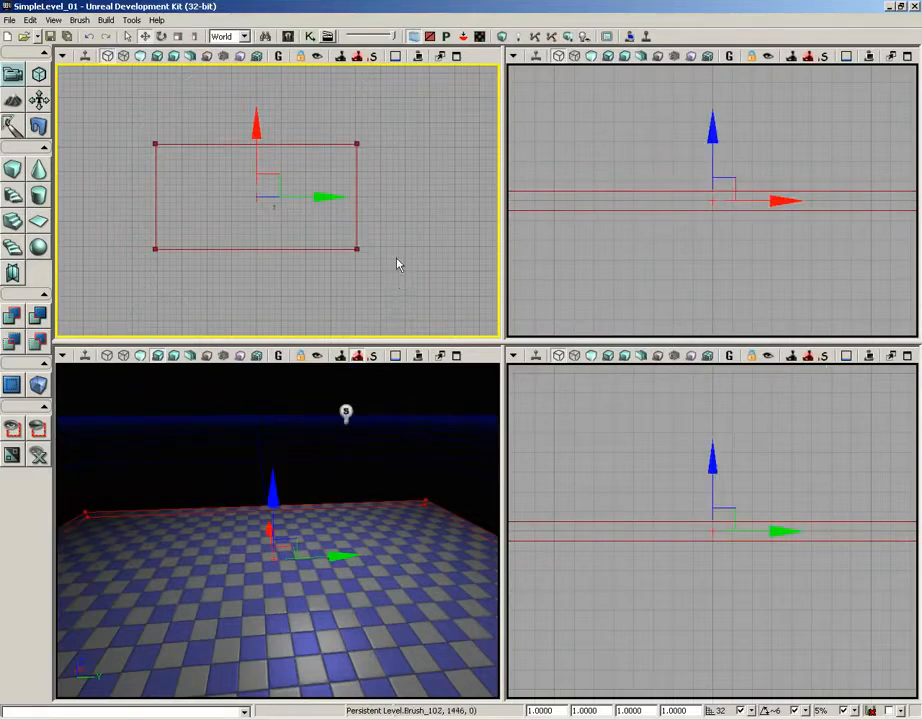
{"action": "mouse_move", "coordinate": [329, 195]}
{"action": "left_mouse_down"}
{"action": "mouse_move", "coordinate": [55, 194]}
{"action": "mouse_move", "coordinate": [300, 239]}
{"action": "mouse_move", "coordinate": [52, 248]}
{"action": "left_mouse_up"}
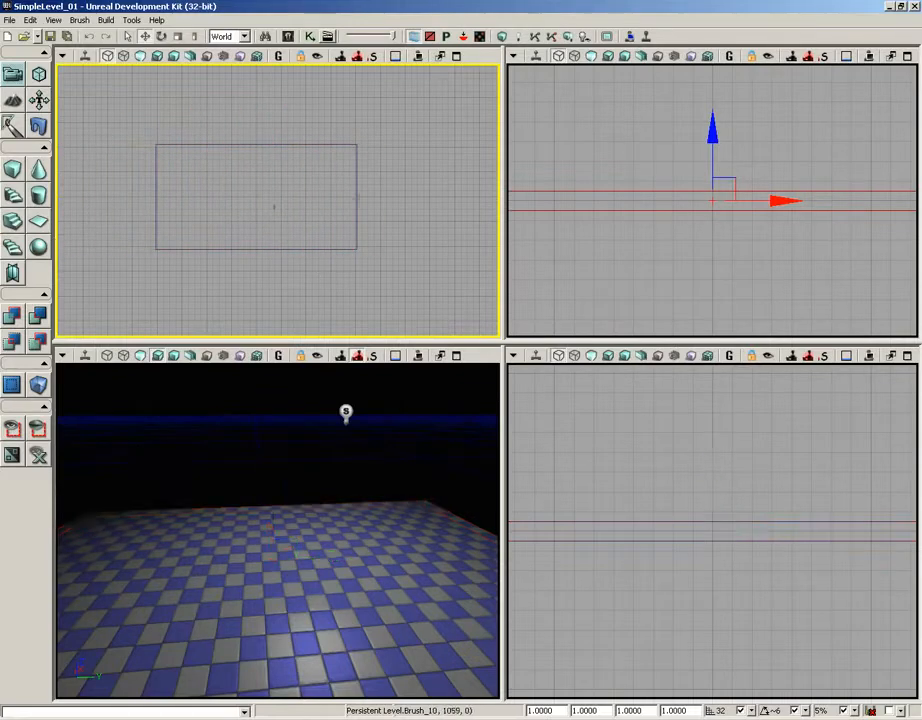
{"action": "left_click", "coordinate": [356, 199]}
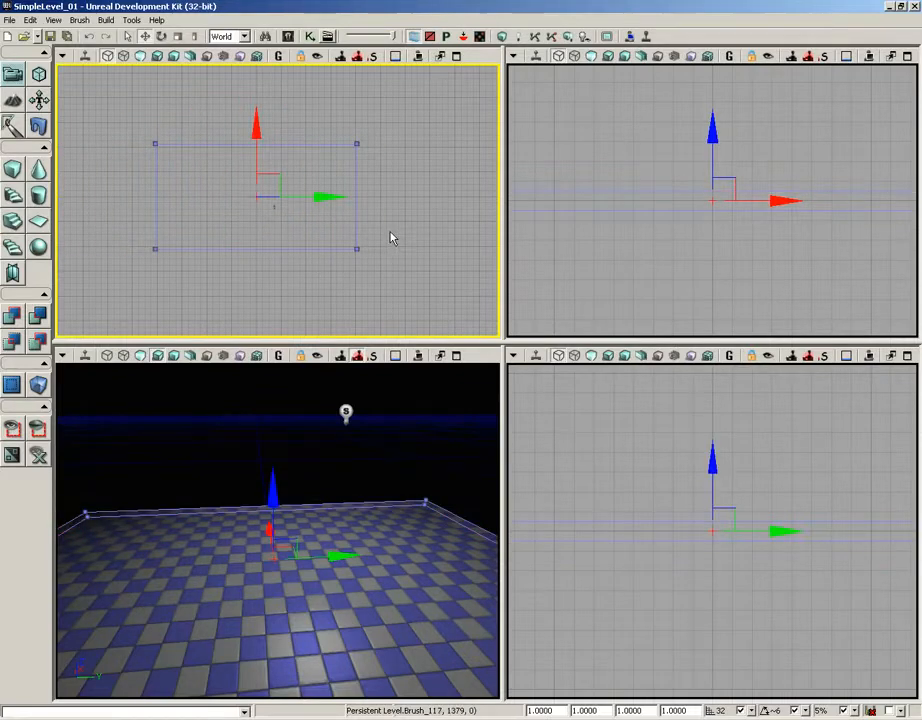
Step: Examine how a corner of the floor brush sits against the grid in the top view, and review the Drag Grid snap sizes
{"action": "mouse_move", "coordinate": [414, 197]}
{"action": "left_mouse_down"}
{"action": "mouse_move", "coordinate": [399, 185]}
{"action": "mouse_move", "coordinate": [338, 187]}
{"action": "left_mouse_up"}
{"action": "scroll", "coordinate": [336, 181], "scroll_direction": "up", "scroll_amount": 3}
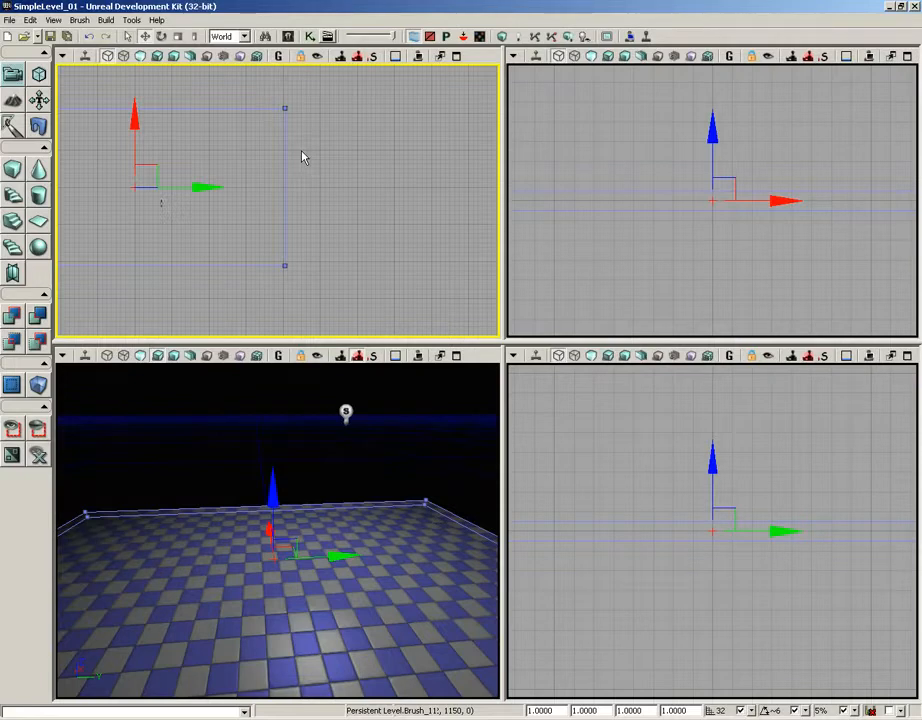
{"action": "right_click_drag", "start_coordinate": [328, 148], "coordinate": [314, 274]}
{"action": "scroll", "coordinate": [327, 191], "scroll_direction": "up", "scroll_amount": 5}
{"action": "scroll", "coordinate": [319, 264], "scroll_direction": "up", "scroll_amount": 4}
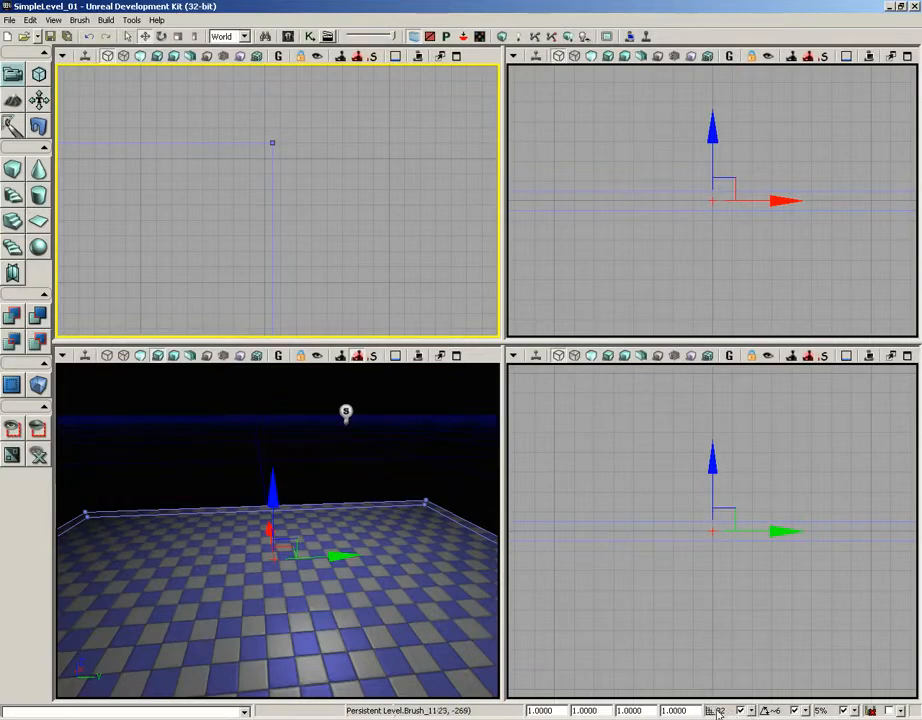
{"action": "left_click", "coordinate": [48, 20]}
{"action": "mouse_move", "coordinate": [140, 128]}
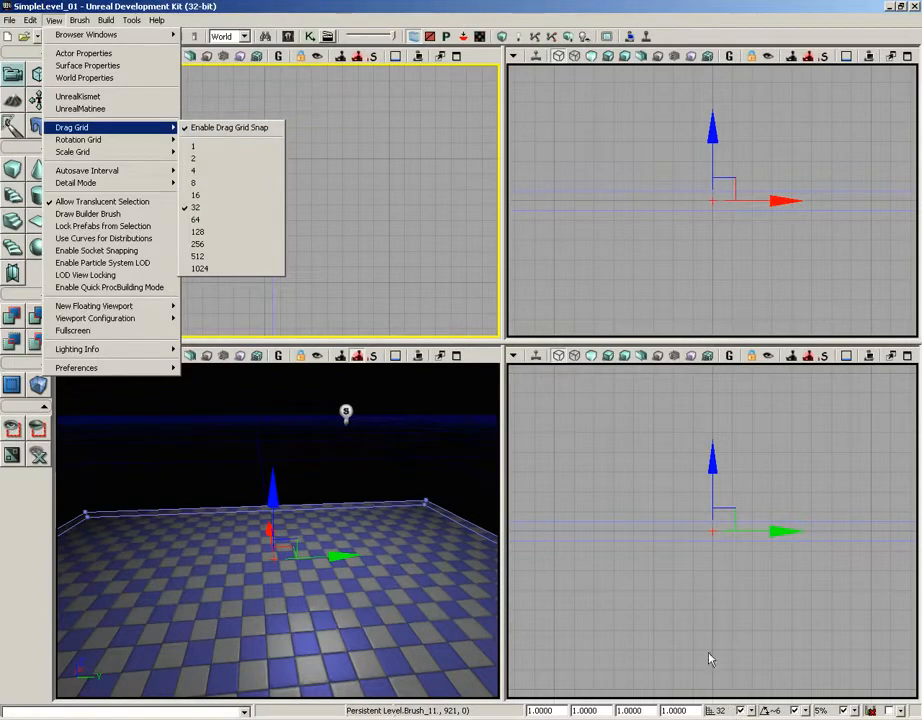
{"action": "left_click", "coordinate": [321, 500]}
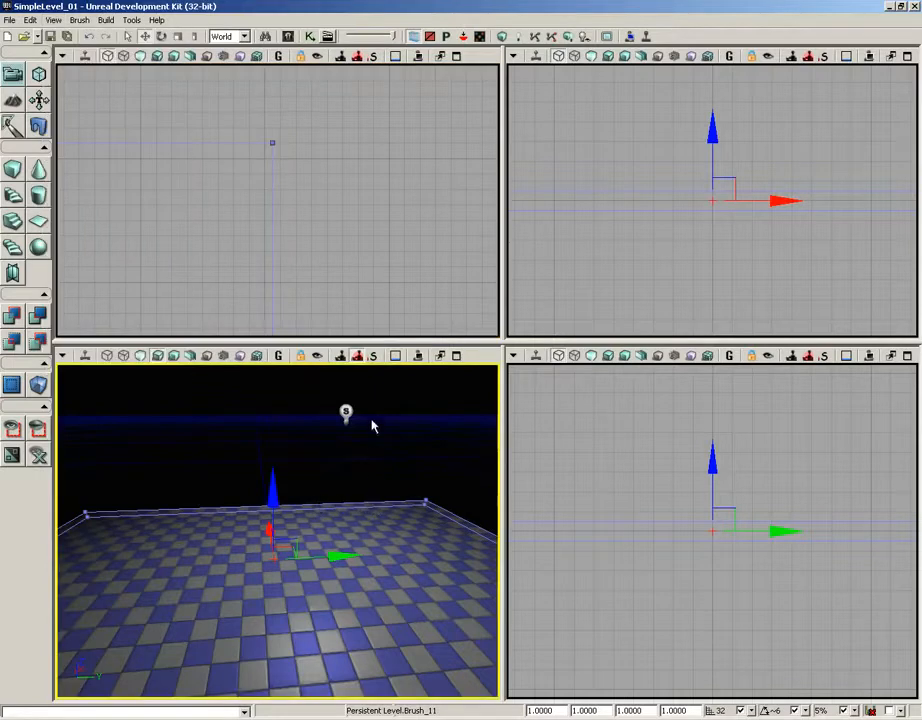
Step: Snap the floor brush to the 32-unit grid by its upper-right corner vertex in the top view, and deselect it
{"action": "left_click", "coordinate": [337, 208]}
{"action": "left_click_drag", "start_coordinate": [332, 208], "coordinate": [380, 209]}
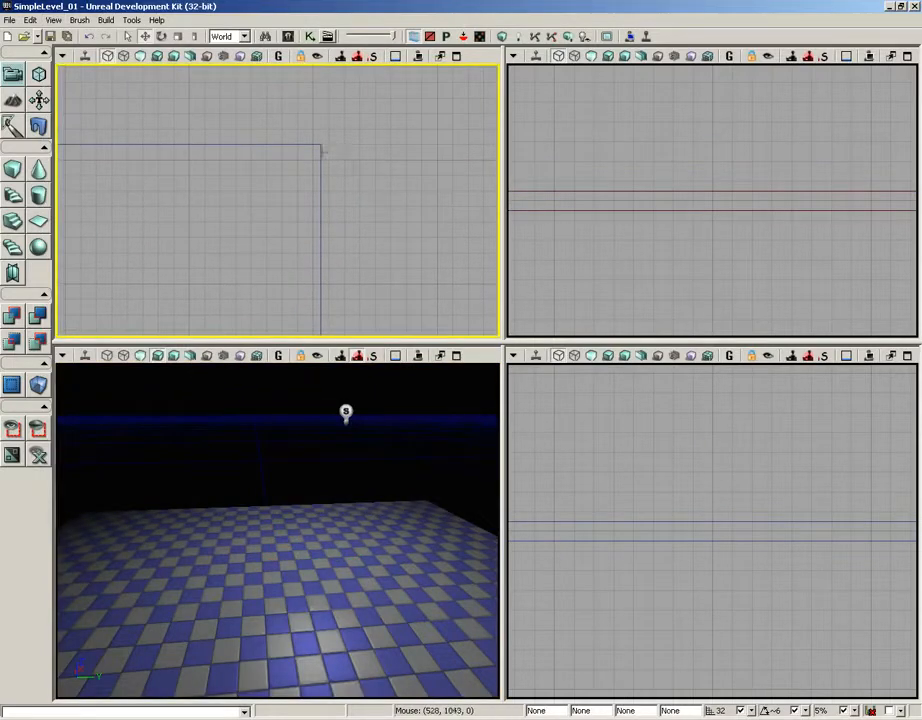
{"action": "left_click_drag", "start_coordinate": [375, 150], "coordinate": [347, 177]}
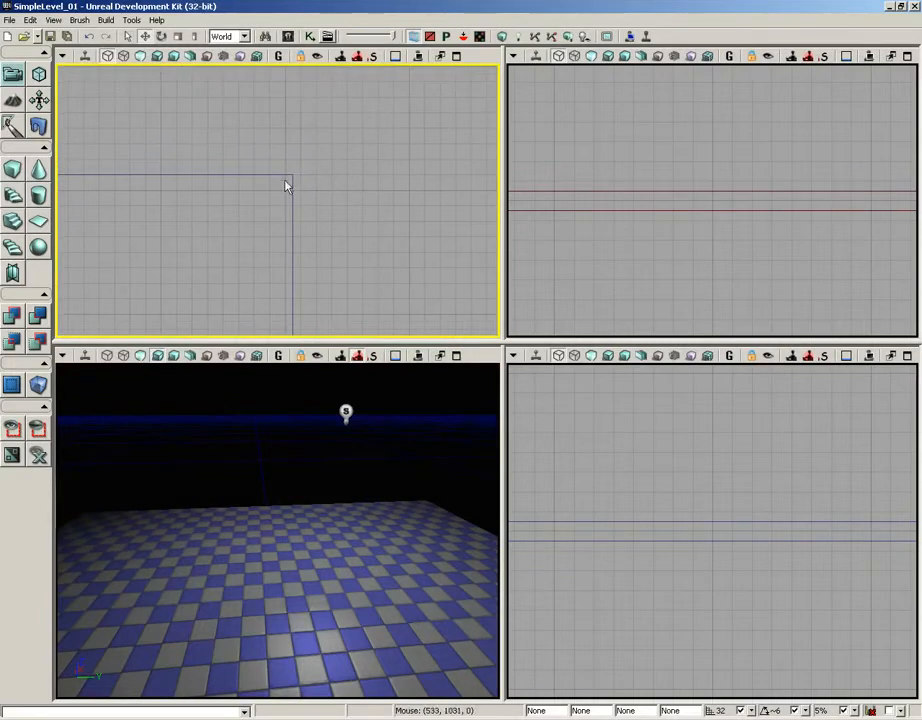
{"action": "scroll", "coordinate": [338, 200], "scroll_direction": "up", "scroll_amount": 2}
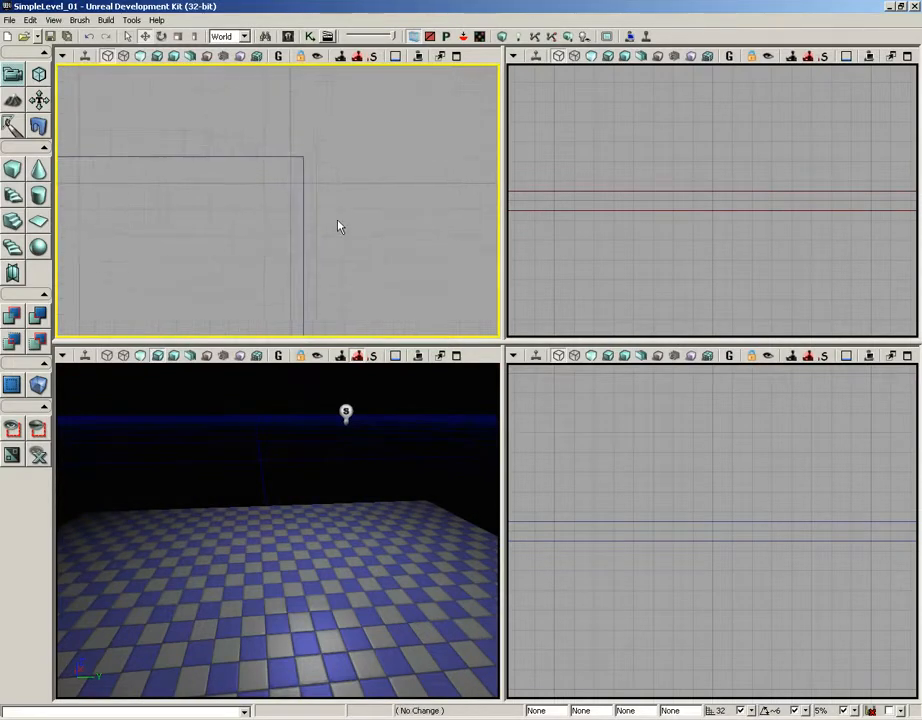
{"action": "scroll", "coordinate": [338, 227], "scroll_direction": "up", "scroll_amount": 2}
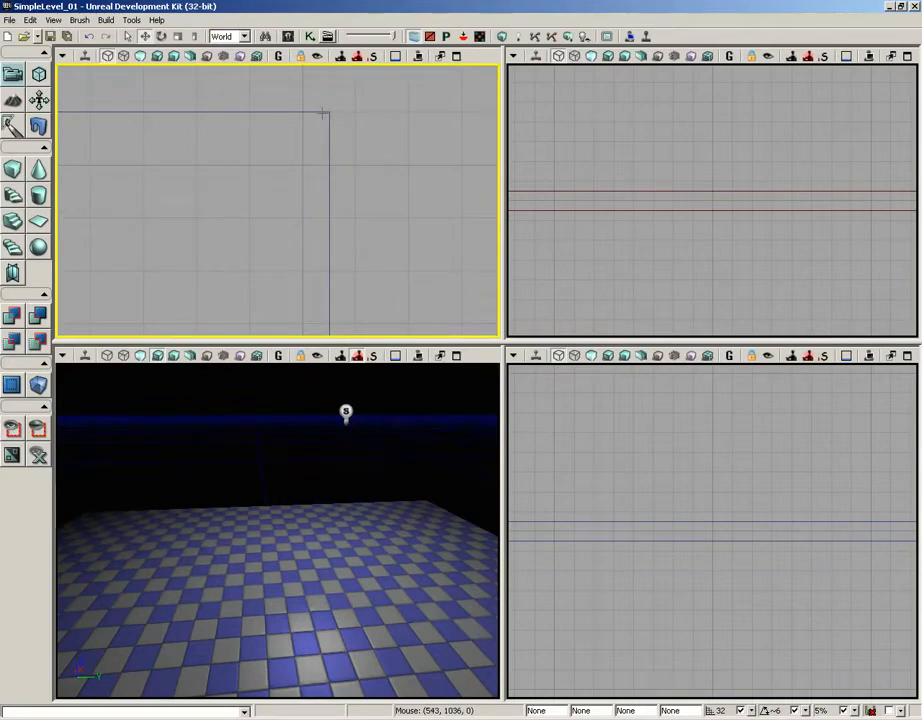
{"action": "scroll", "coordinate": [346, 205], "scroll_direction": "down", "scroll_amount": 2}
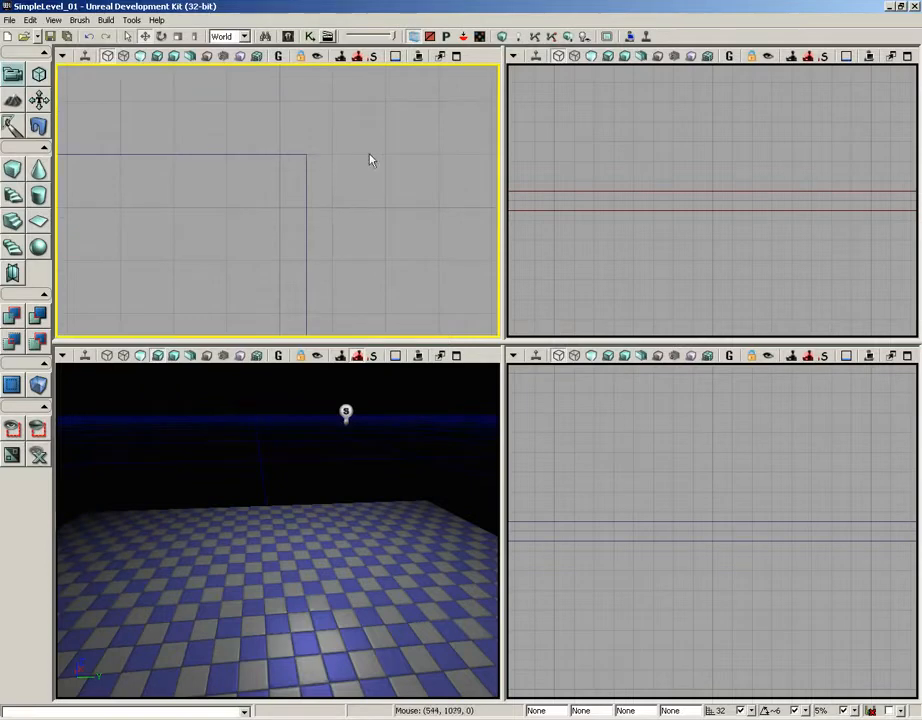
{"action": "mouse_move", "coordinate": [370, 158]}
{"action": "left_mouse_down"}
{"action": "mouse_move", "coordinate": [352, 194]}
{"action": "mouse_move", "coordinate": [315, 60]}
{"action": "left_mouse_up"}
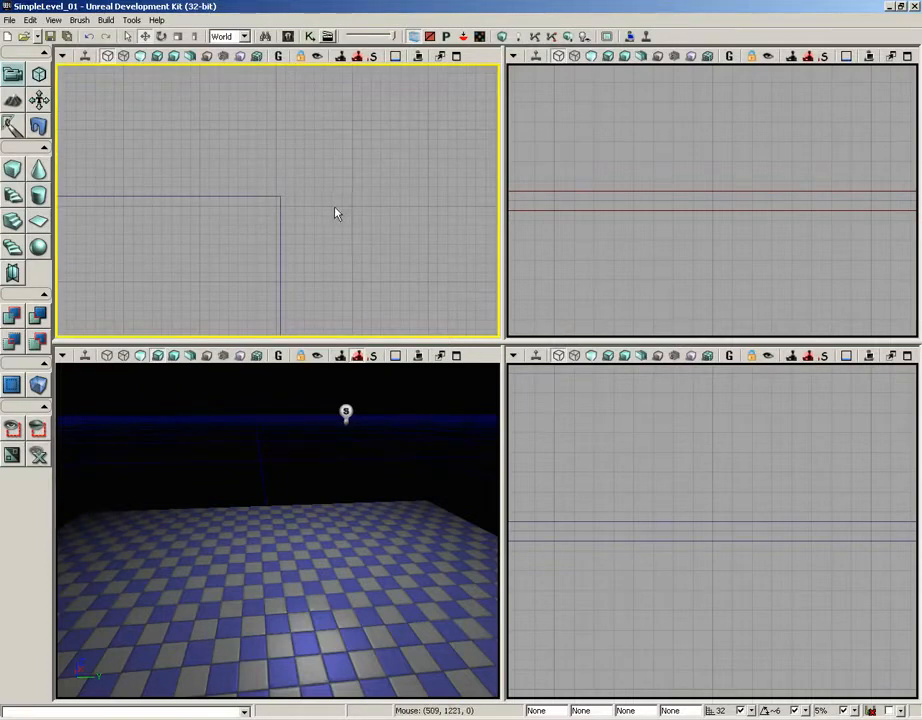
{"action": "left_click_drag", "start_coordinate": [309, 177], "coordinate": [309, 329]}
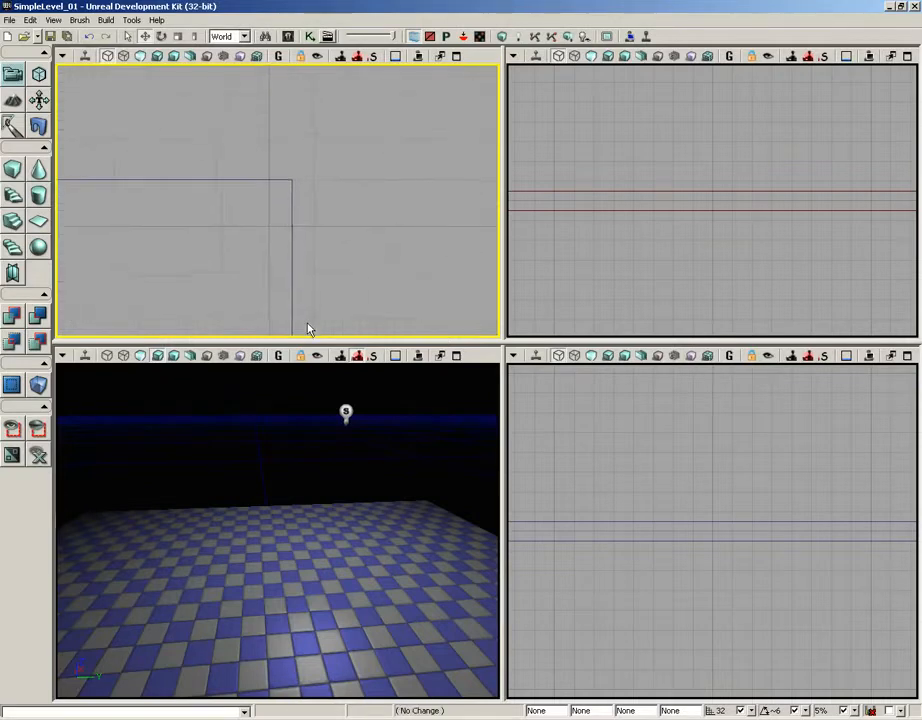
{"action": "left_click", "coordinate": [292, 178]}
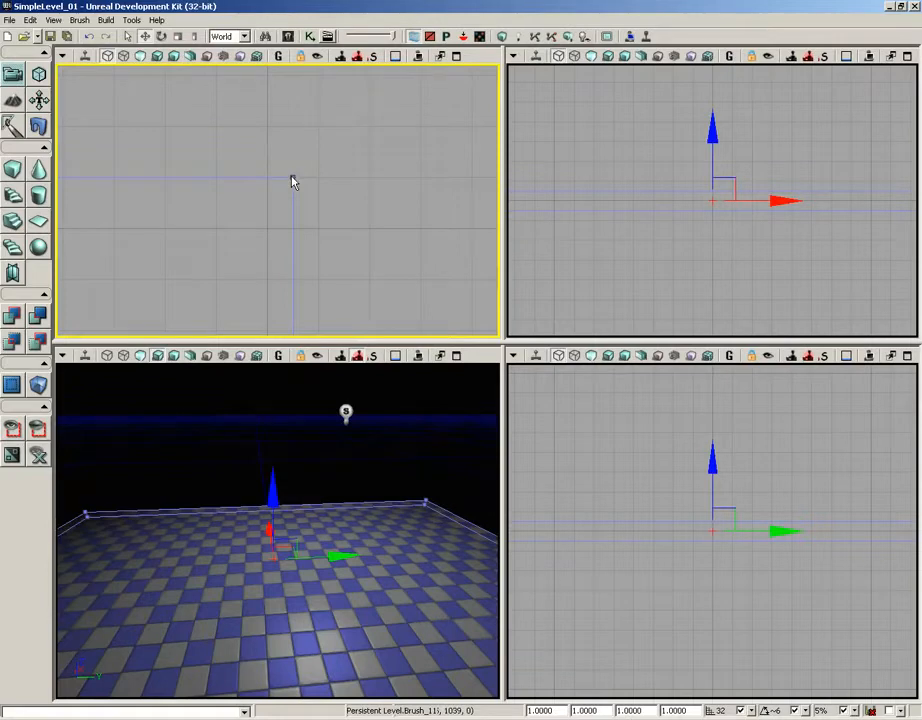
{"action": "right_click", "coordinate": [293, 177]}
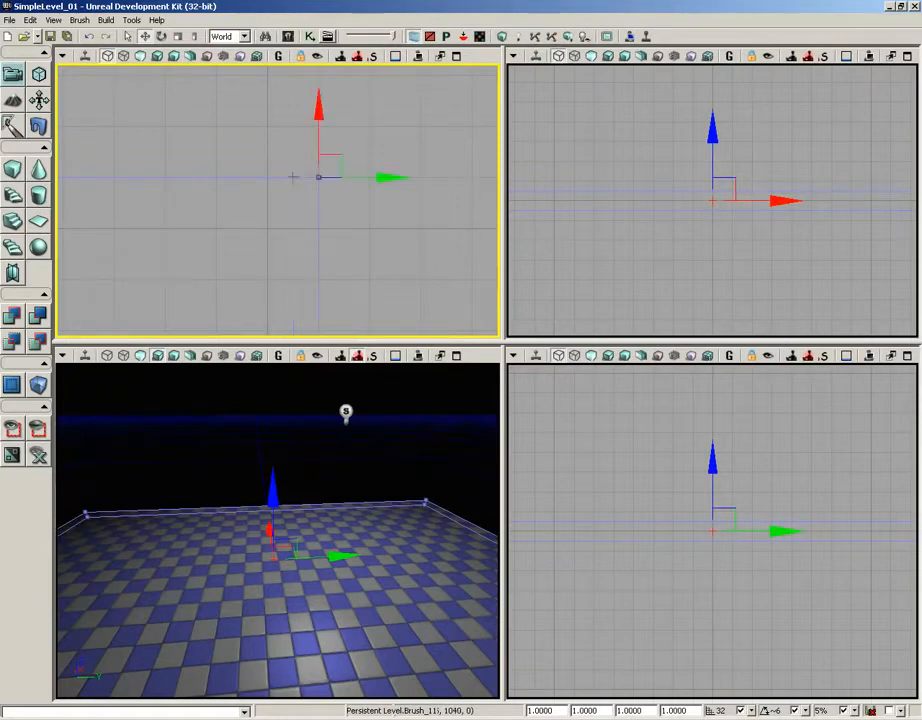
{"action": "left_click", "coordinate": [352, 212]}
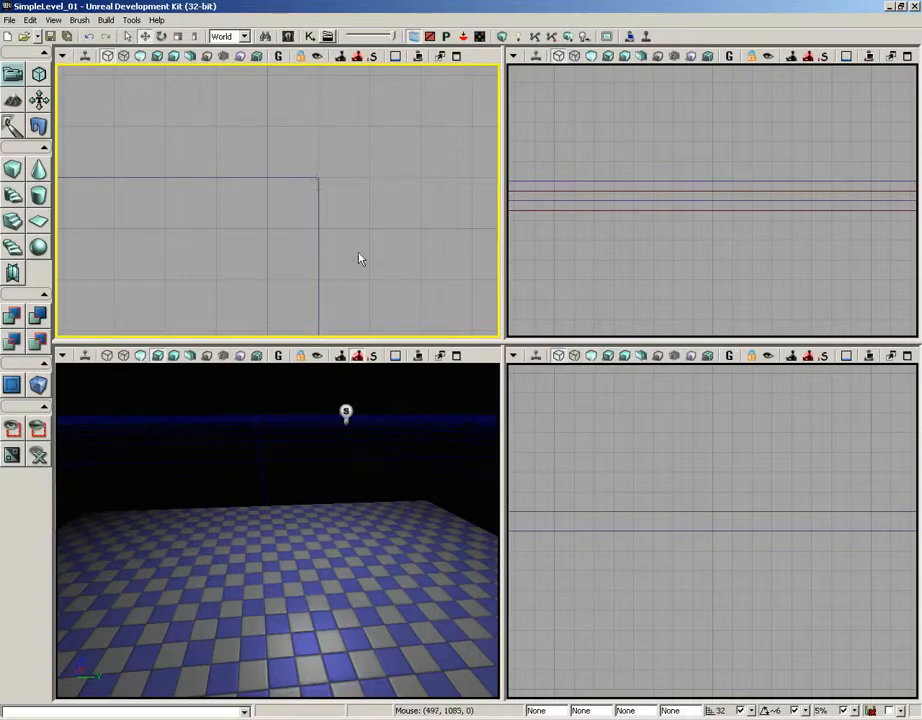
Step: Select the floor brush, view its outer side in perspective, and switch the perspective view to Unlit
{"action": "scroll", "coordinate": [360, 200], "scroll_direction": "down", "scroll_amount": 3}
{"action": "mouse_move", "coordinate": [375, 257]}
{"action": "left_mouse_down"}
{"action": "mouse_move", "coordinate": [366, 249]}
{"action": "mouse_move", "coordinate": [375, 204]}
{"action": "mouse_move", "coordinate": [356, 132]}
{"action": "mouse_move", "coordinate": [383, 172]}
{"action": "mouse_move", "coordinate": [434, 132]}
{"action": "mouse_move", "coordinate": [434, 142]}
{"action": "mouse_move", "coordinate": [499, 161]}
{"action": "mouse_move", "coordinate": [457, 183]}
{"action": "mouse_move", "coordinate": [386, 186]}
{"action": "left_mouse_up"}
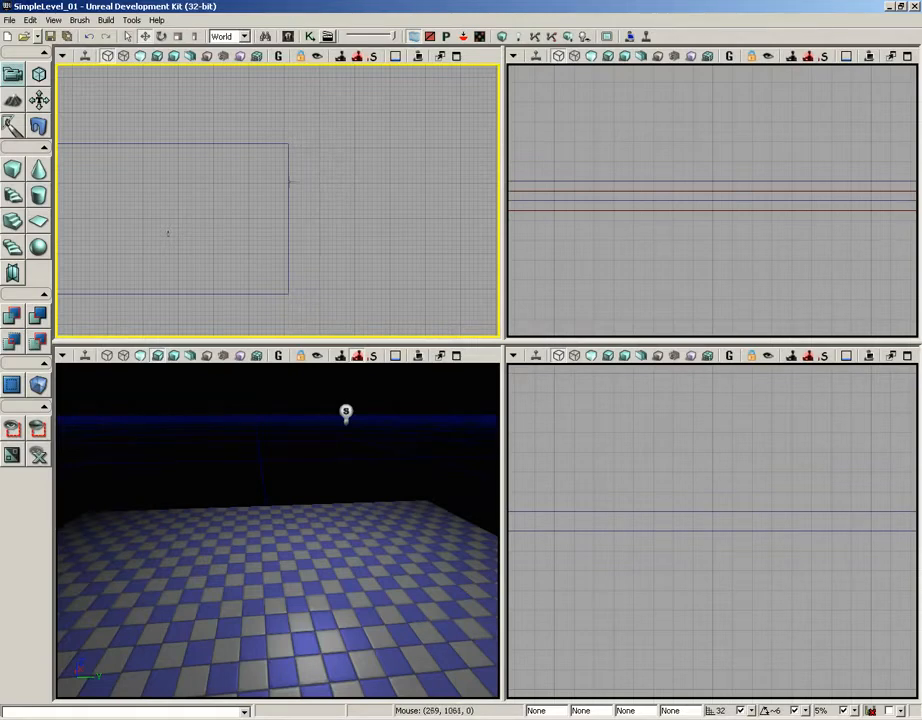
{"action": "left_click_drag", "start_coordinate": [285, 211], "coordinate": [401, 229]}
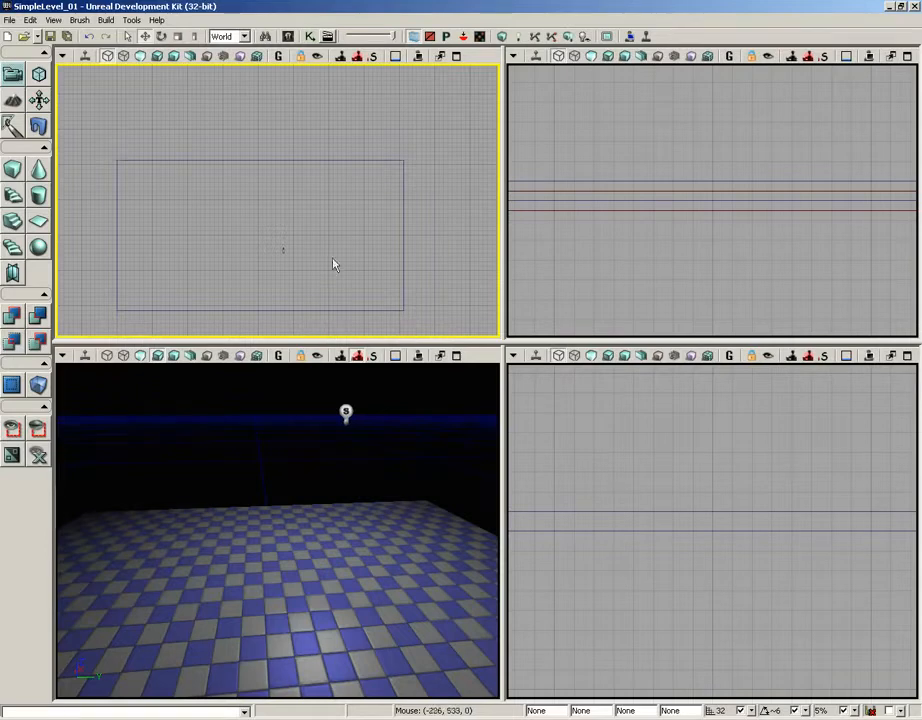
{"action": "left_click_drag", "start_coordinate": [336, 262], "coordinate": [292, 179]}
{"action": "scroll", "coordinate": [255, 210], "scroll_direction": "up", "scroll_amount": 2}
{"action": "left_click_drag", "start_coordinate": [305, 500], "coordinate": [460, 368]}
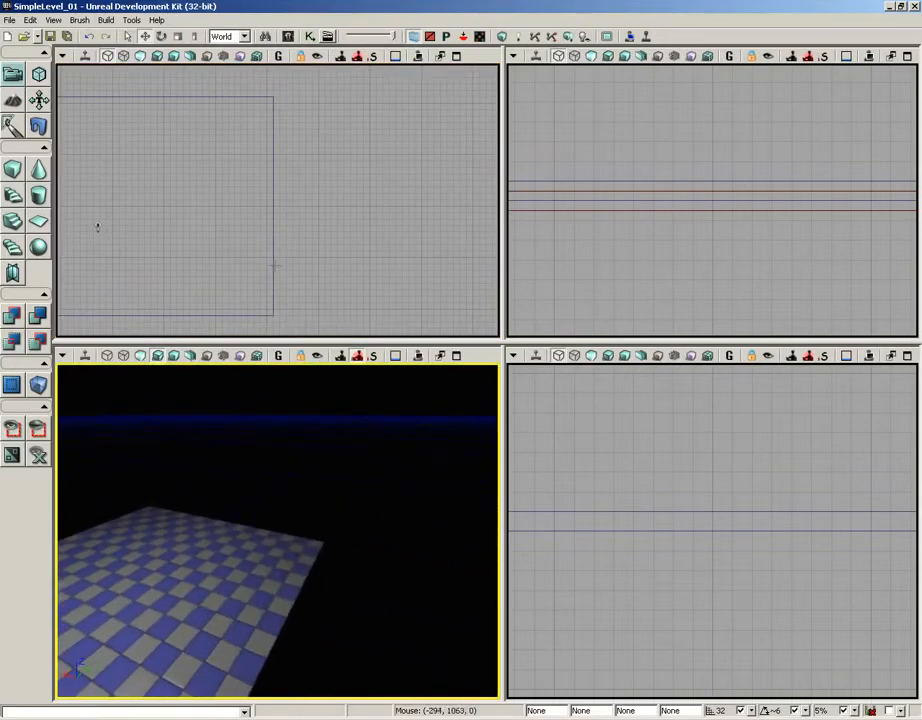
{"action": "left_click", "coordinate": [274, 265]}
{"action": "mouse_move", "coordinate": [313, 463]}
{"action": "left_mouse_down"}
{"action": "mouse_move", "coordinate": [123, 500]}
{"action": "mouse_move", "coordinate": [500, 494]}
{"action": "mouse_move", "coordinate": [400, 487]}
{"action": "mouse_move", "coordinate": [456, 480]}
{"action": "mouse_move", "coordinate": [475, 440]}
{"action": "mouse_move", "coordinate": [457, 403]}
{"action": "mouse_move", "coordinate": [488, 383]}
{"action": "mouse_move", "coordinate": [484, 496]}
{"action": "left_mouse_up"}
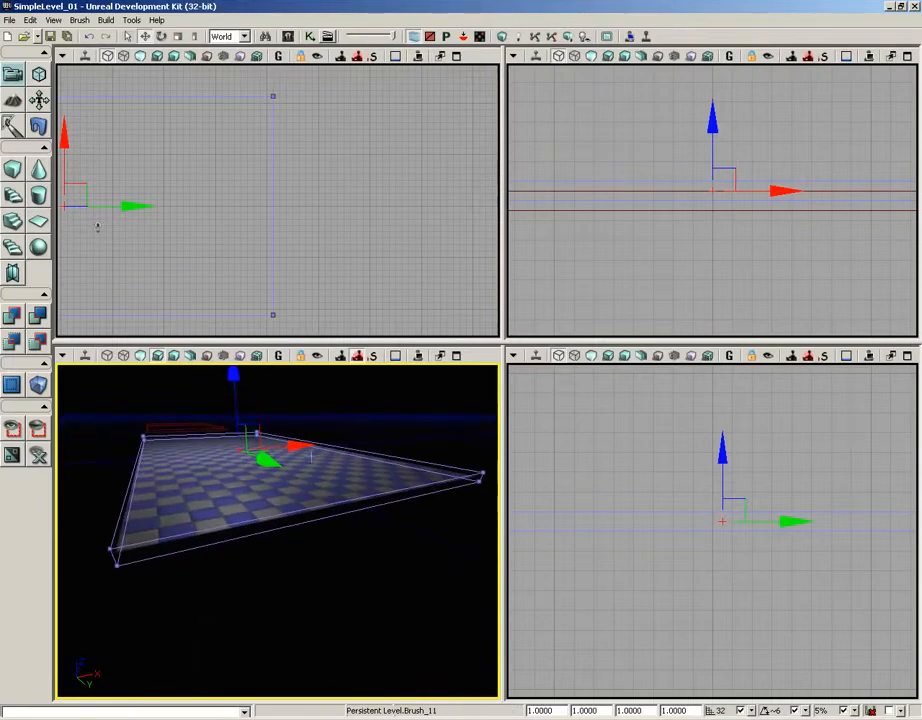
{"action": "left_click", "coordinate": [141, 357]}
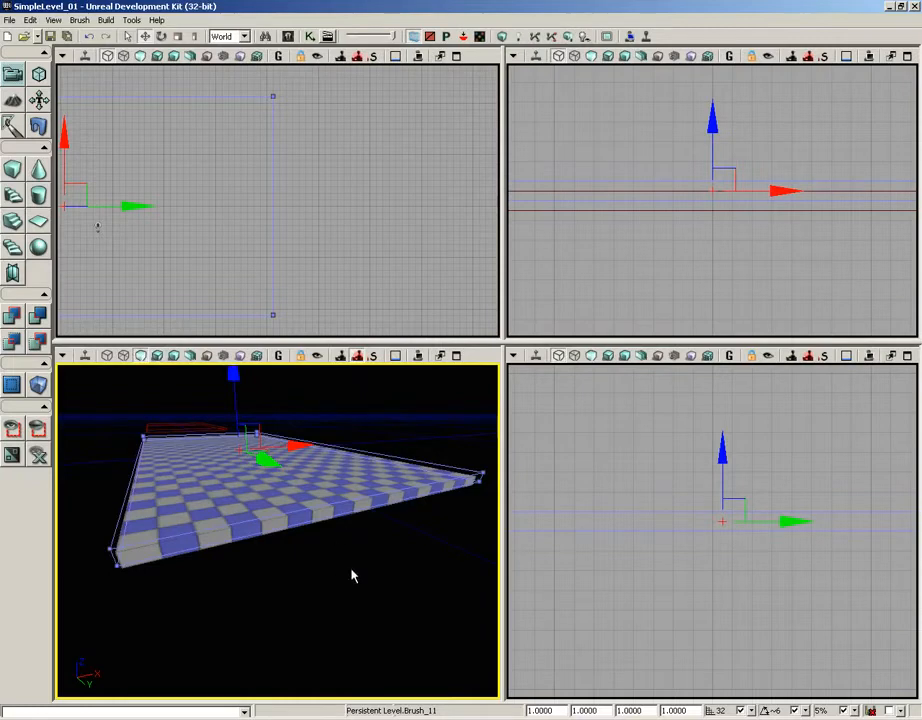
Step: Rebuild the level geometry to update the moved floor brush, and dismiss the Map Check report
{"action": "mouse_move", "coordinate": [352, 576]}
{"action": "left_mouse_down"}
{"action": "mouse_move", "coordinate": [440, 549]}
{"action": "mouse_move", "coordinate": [258, 549]}
{"action": "mouse_move", "coordinate": [259, 535]}
{"action": "mouse_move", "coordinate": [235, 582]}
{"action": "mouse_move", "coordinate": [265, 563]}
{"action": "mouse_move", "coordinate": [233, 562]}
{"action": "mouse_move", "coordinate": [233, 576]}
{"action": "mouse_move", "coordinate": [232, 541]}
{"action": "mouse_move", "coordinate": [240, 545]}
{"action": "left_mouse_up"}
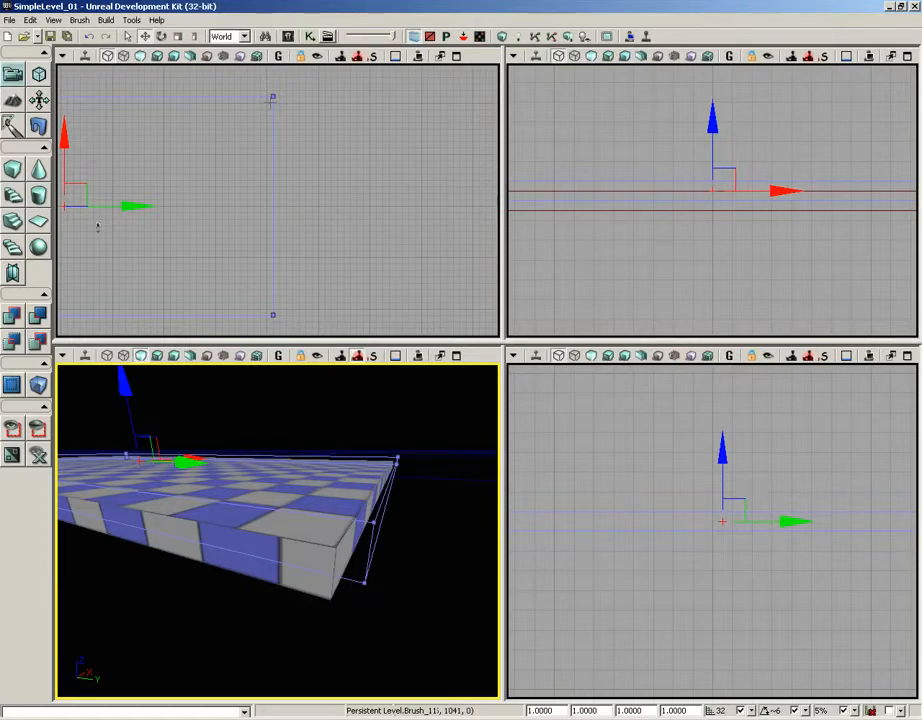
{"action": "left_click", "coordinate": [503, 37]}
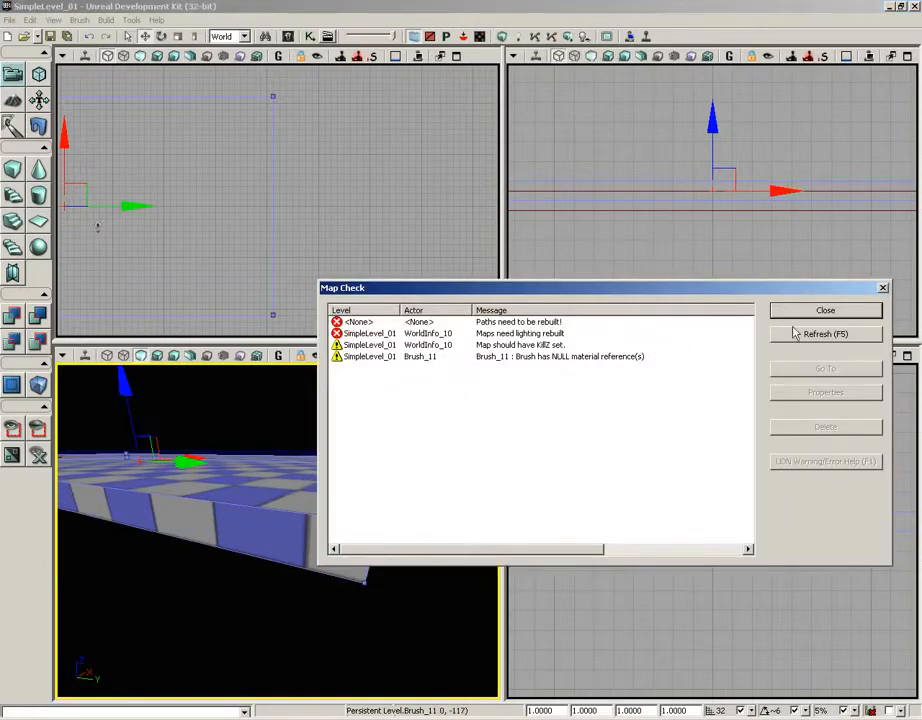
{"action": "left_click", "coordinate": [830, 315]}
{"action": "right_click_drag", "start_coordinate": [441, 480], "coordinate": [464, 441]}
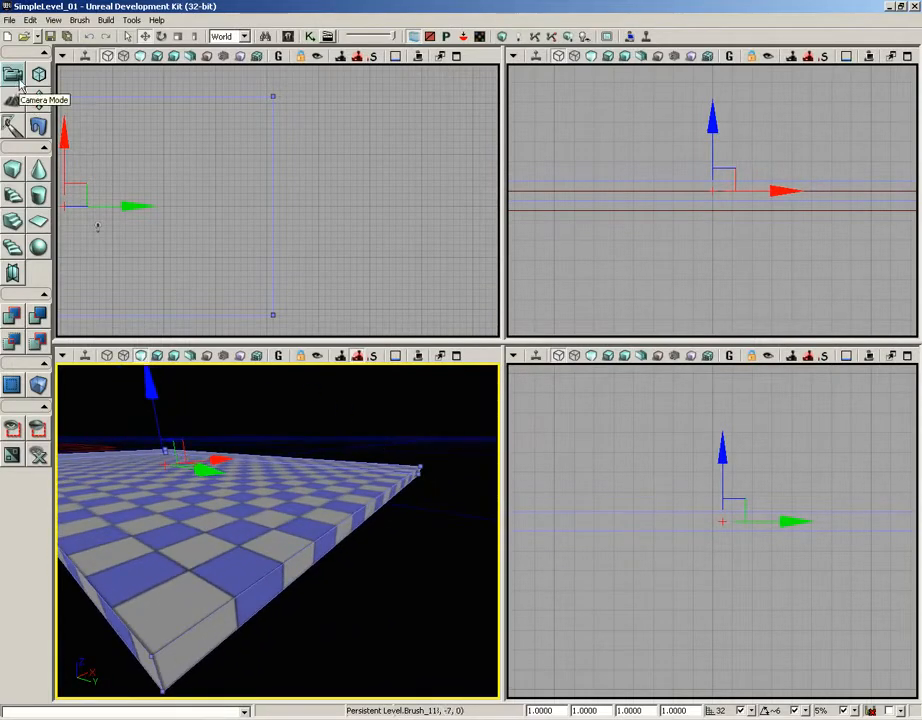
Step: Show the perspective view in Brush Wireframe and switch to Geometry Mode with the floor brush selected
{"action": "left_click", "coordinate": [107, 356]}
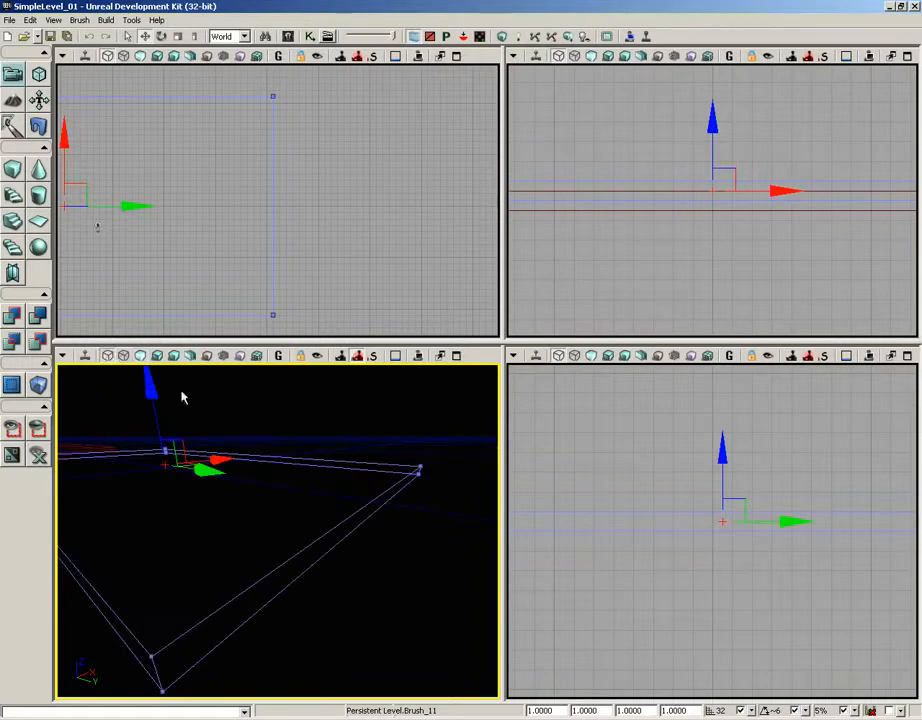
{"action": "middle_click_drag", "start_coordinate": [342, 405], "coordinate": [331, 370]}
{"action": "right_click_drag", "start_coordinate": [331, 370], "coordinate": [358, 438]}
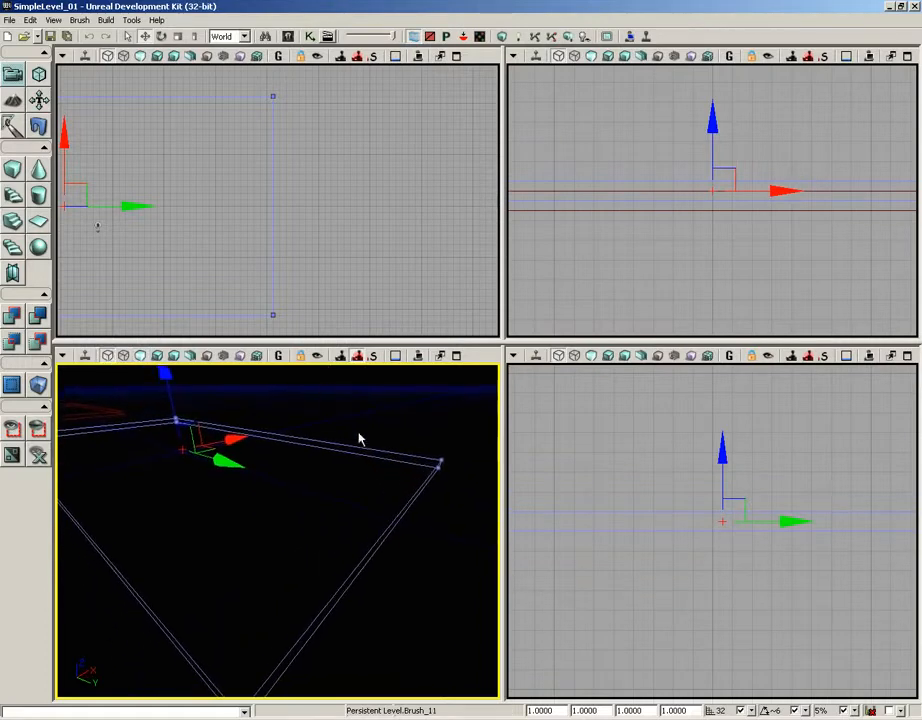
{"action": "left_click_drag", "start_coordinate": [358, 438], "coordinate": [358, 490]}
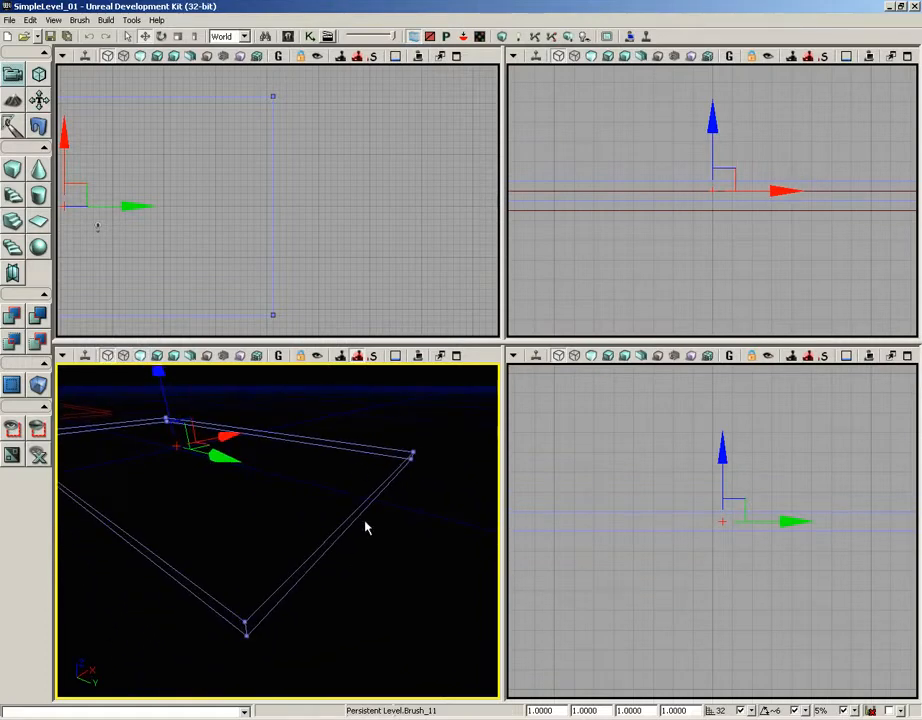
{"action": "left_click", "coordinate": [39, 75]}
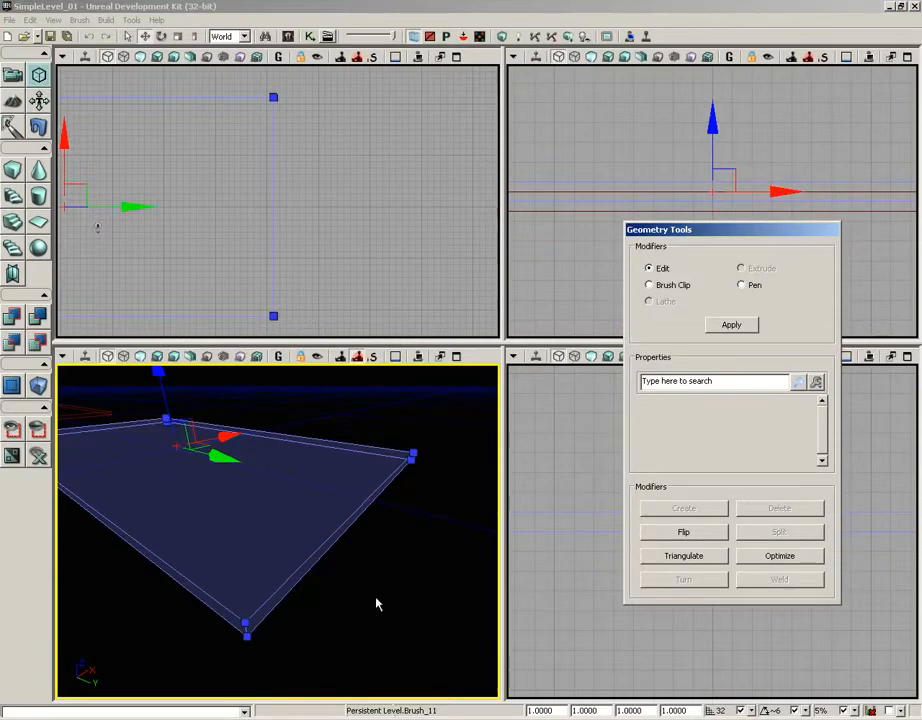
{"action": "mouse_move", "coordinate": [377, 603]}
{"action": "left_mouse_down"}
{"action": "mouse_move", "coordinate": [331, 566]}
{"action": "mouse_move", "coordinate": [409, 566]}
{"action": "mouse_move", "coordinate": [410, 583]}
{"action": "left_mouse_up"}
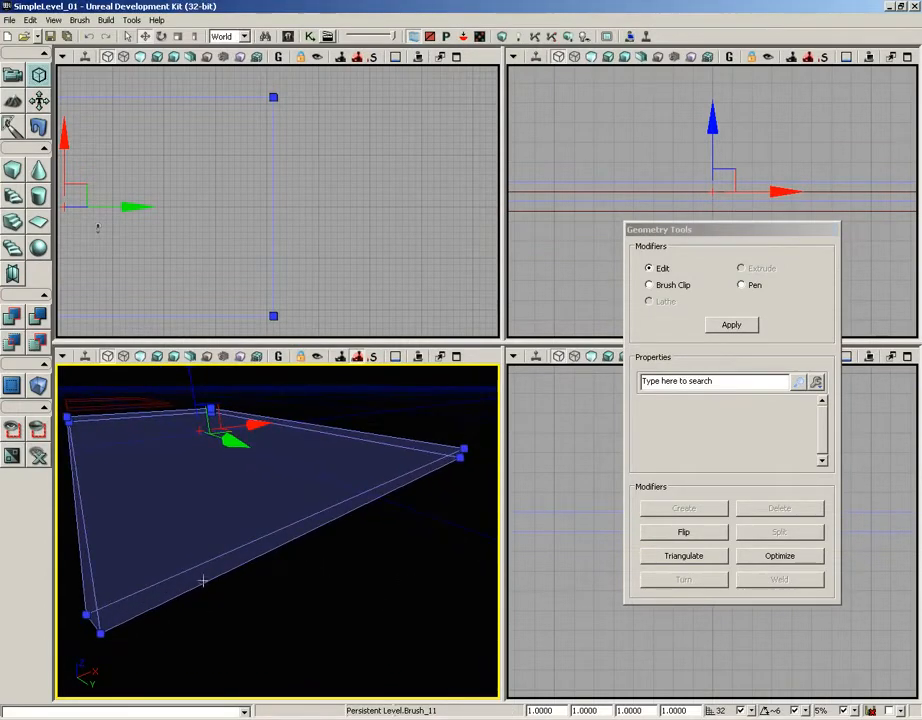
Step: Select the floor brush's outer side face, top face, top edge and a corner vertex in turn, finishing on the outer side face
{"action": "left_click", "coordinate": [202, 582]}
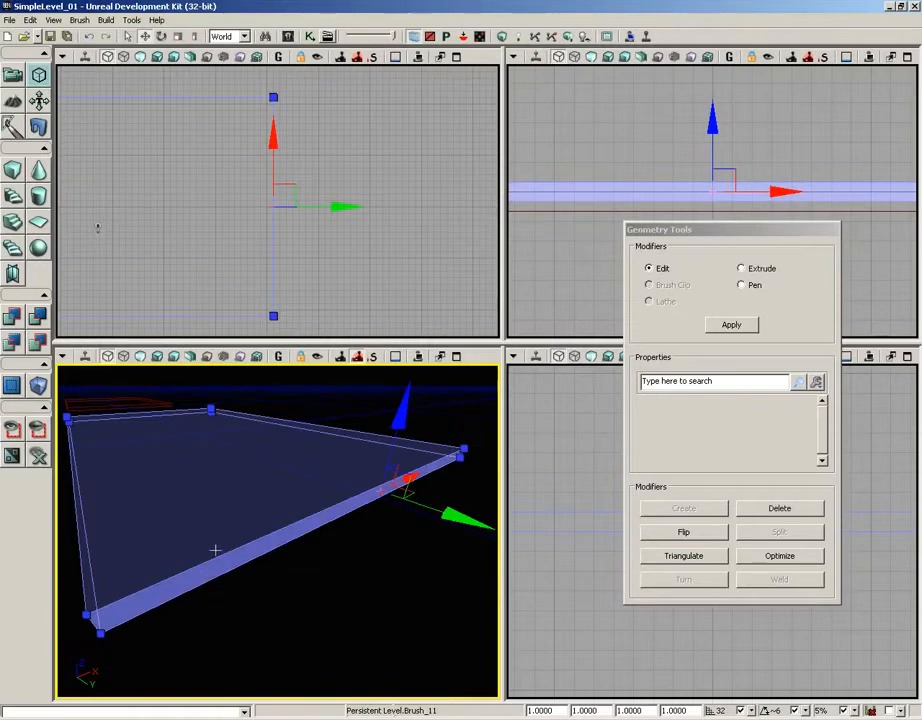
{"action": "left_click", "coordinate": [220, 555]}
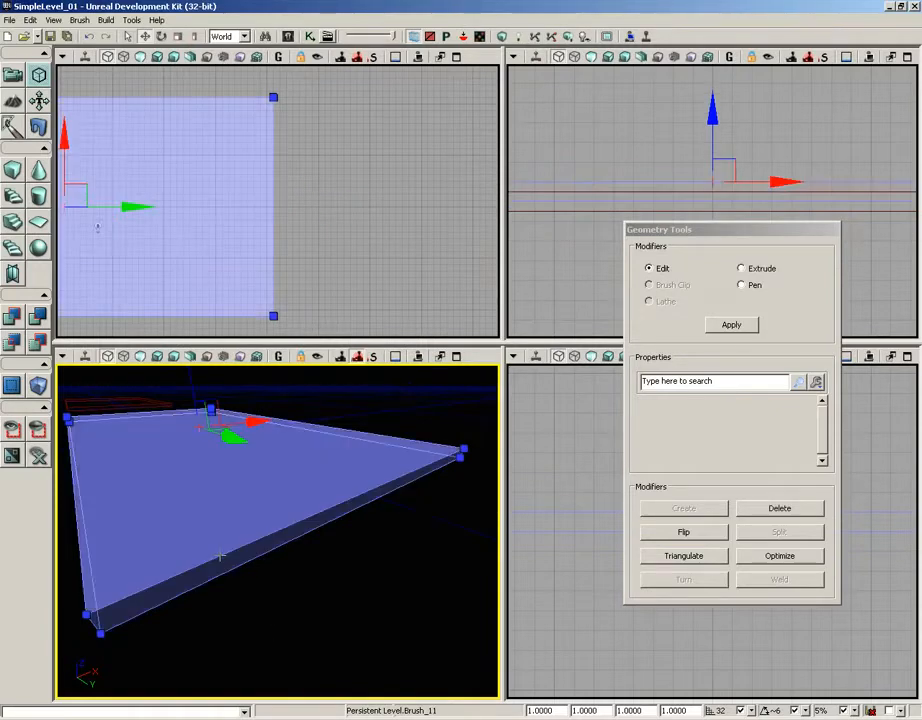
{"action": "left_click", "coordinate": [220, 555]}
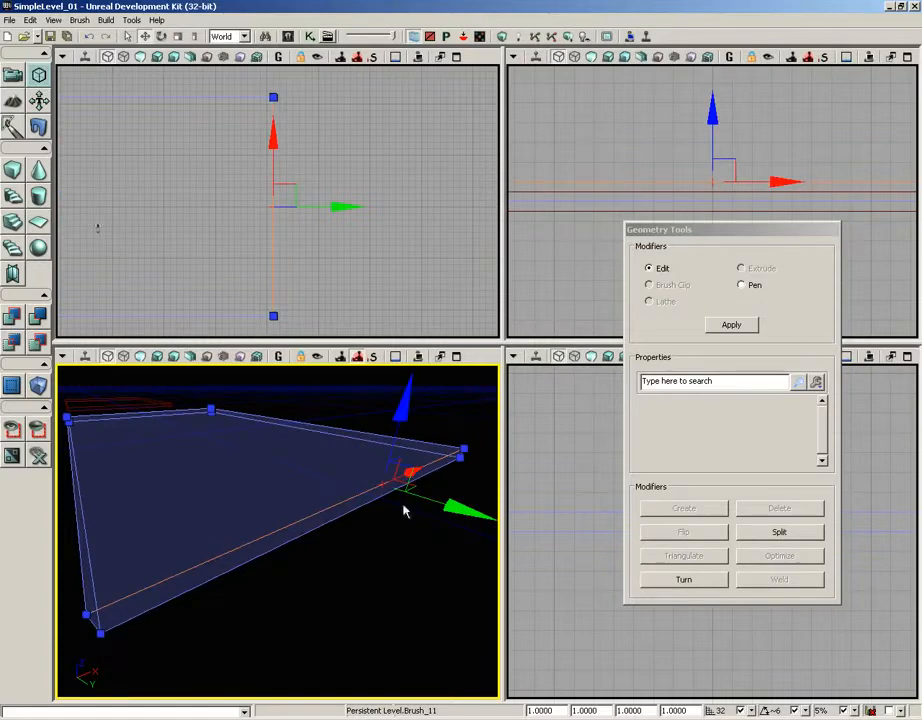
{"action": "left_click", "coordinate": [86, 615]}
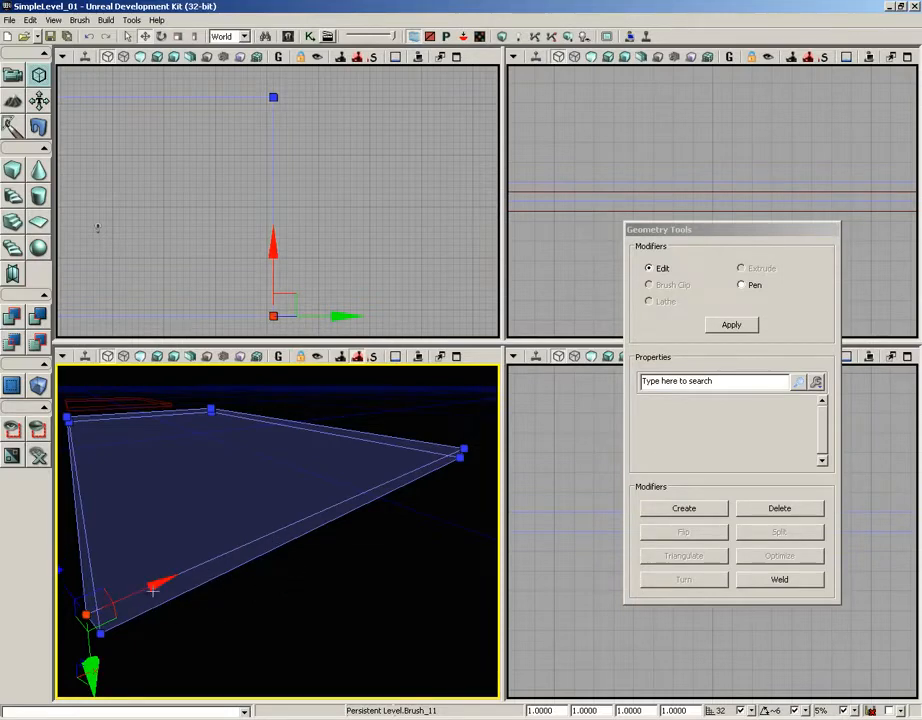
{"action": "left_click", "coordinate": [293, 531]}
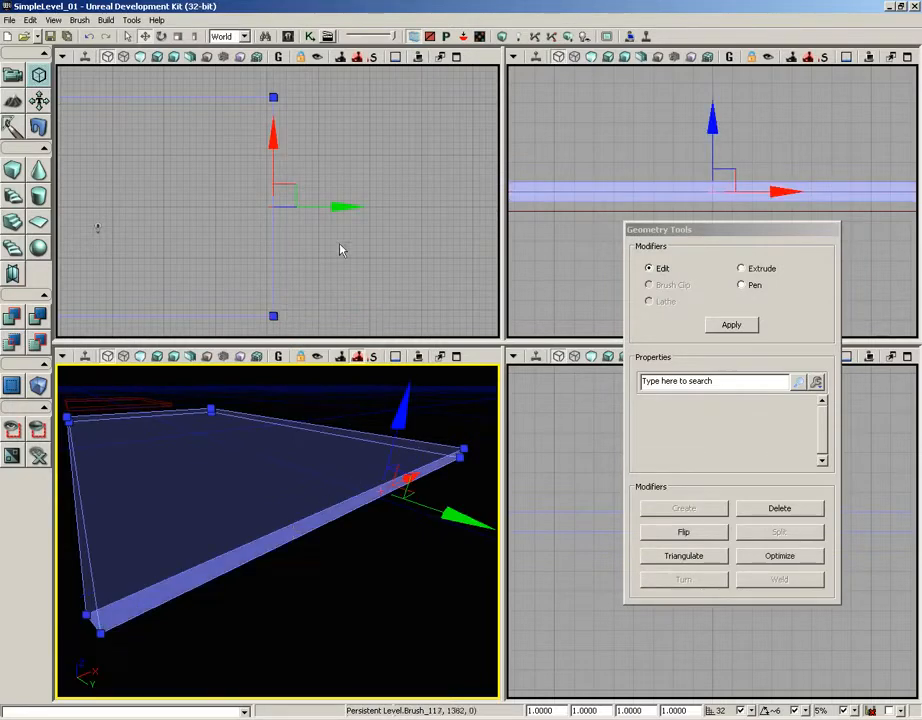
Step: Extrude the floor brush's selected outer side face with a length of 288 and 1 segment
{"action": "scroll", "coordinate": [344, 206], "scroll_direction": "down", "scroll_amount": 1}
{"action": "mouse_move", "coordinate": [346, 240]}
{"action": "left_mouse_down"}
{"action": "mouse_move", "coordinate": [428, 257]}
{"action": "mouse_move", "coordinate": [453, 232]}
{"action": "left_mouse_up"}
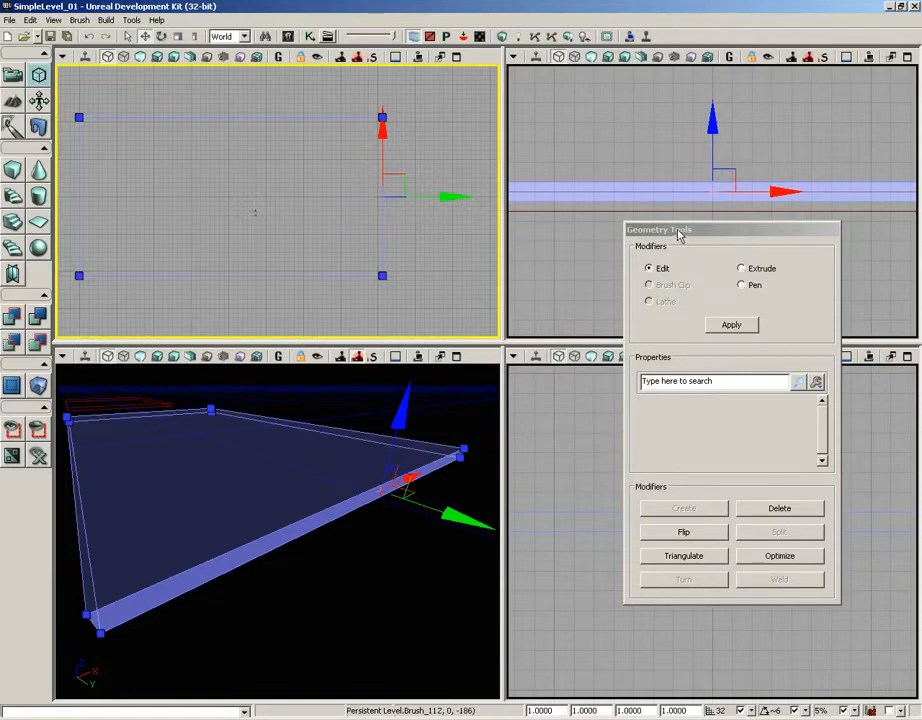
{"action": "left_click_drag", "start_coordinate": [679, 232], "coordinate": [632, 230]}
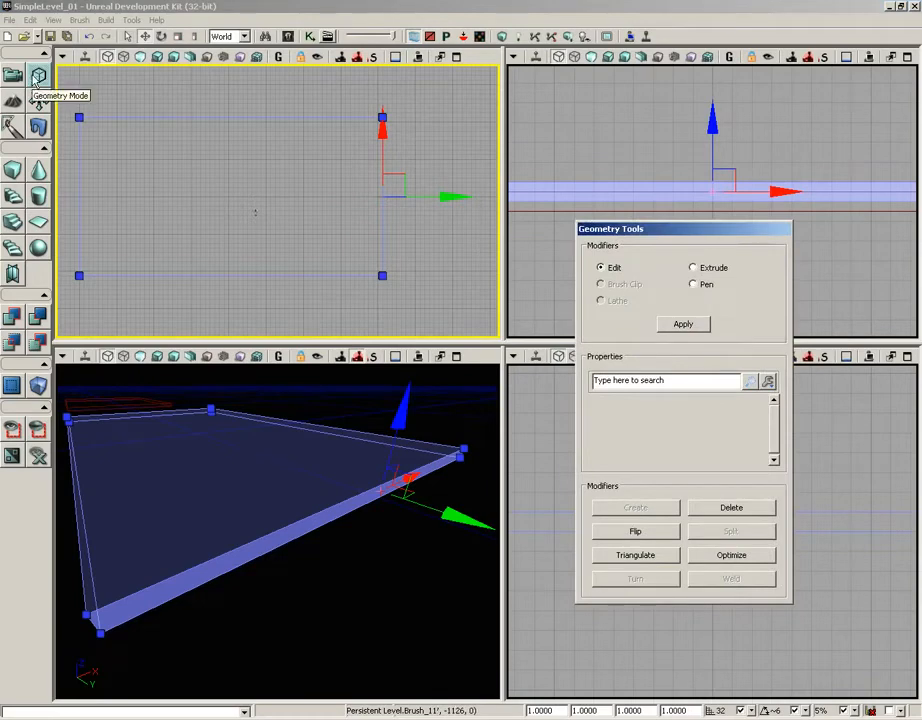
{"action": "left_click", "coordinate": [703, 270]}
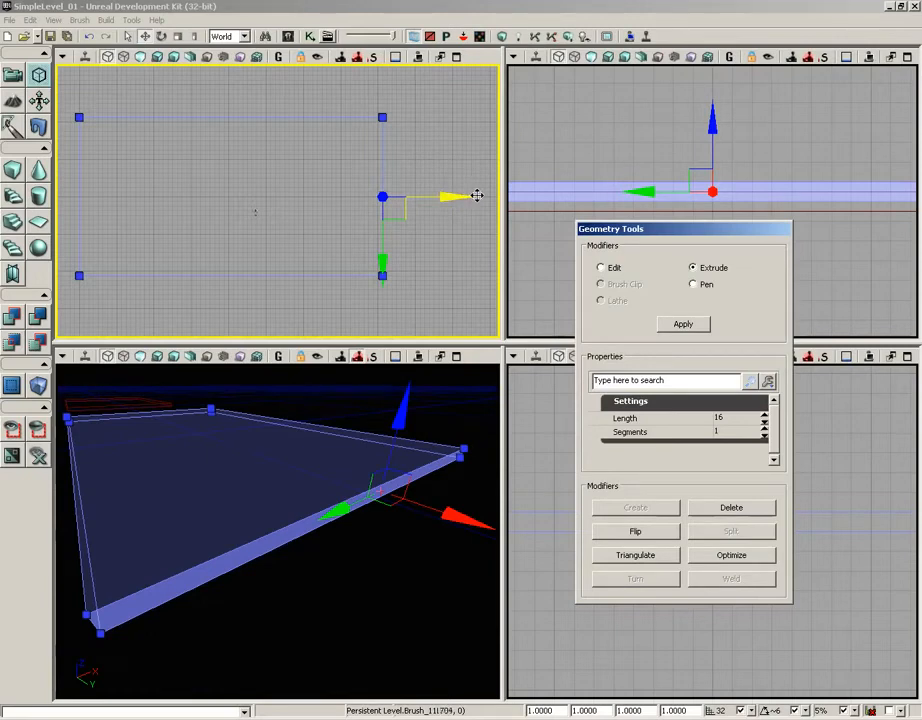
{"action": "left_click", "coordinate": [729, 420]}
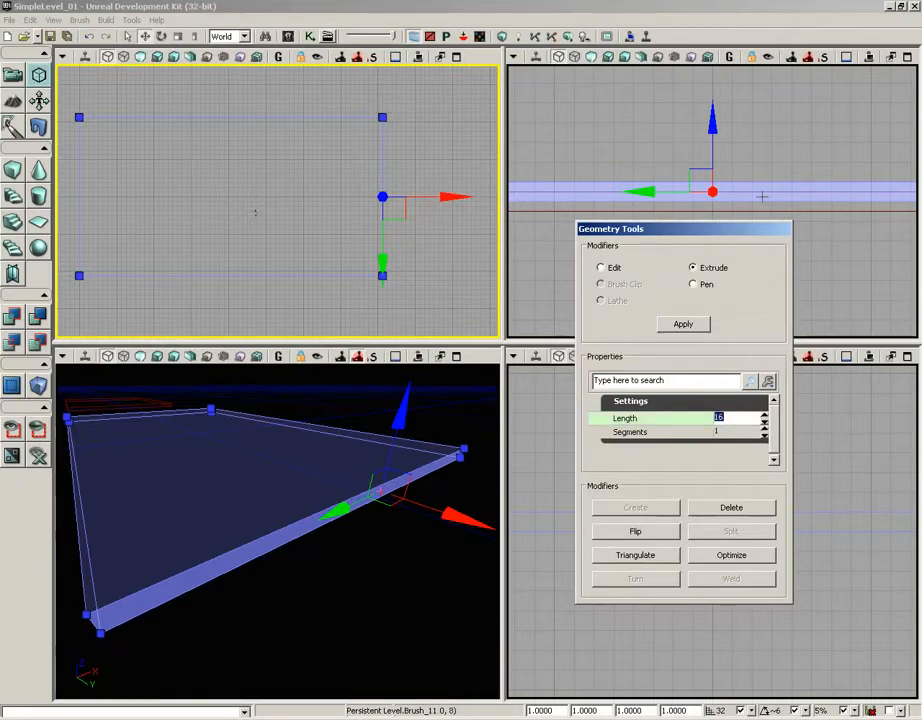
{"action": "type", "text": "288"}
{"action": "left_click", "coordinate": [683, 325]}
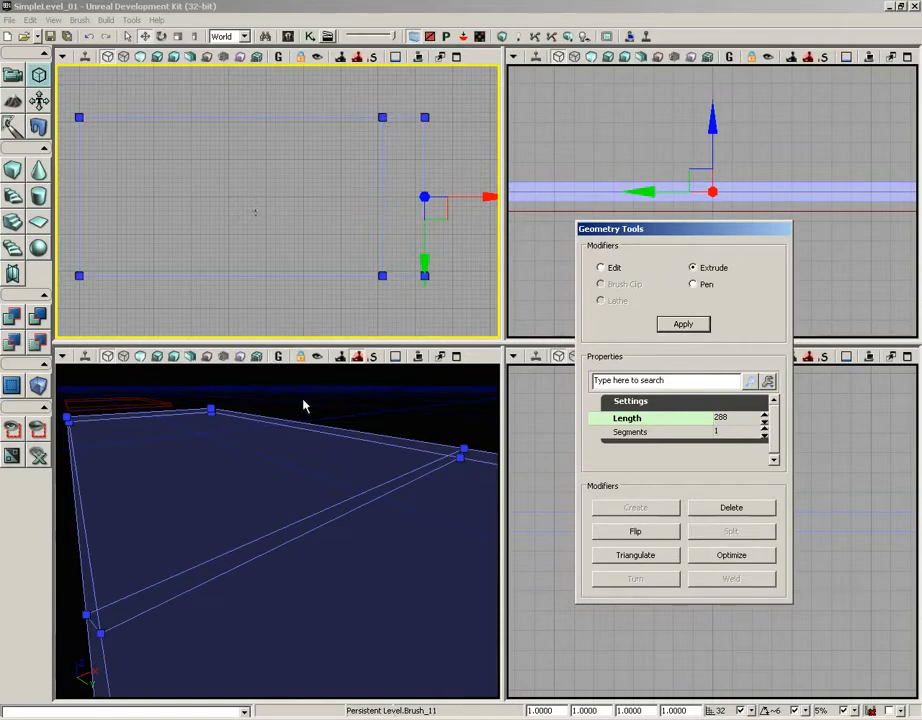
Step: Maximize the top view around the extruded floor section and move the Geometry Tools window clear of it
{"action": "mouse_move", "coordinate": [320, 395]}
{"action": "left_mouse_down"}
{"action": "mouse_move", "coordinate": [319, 490]}
{"action": "mouse_move", "coordinate": [309, 480]}
{"action": "mouse_move", "coordinate": [294, 378]}
{"action": "mouse_move", "coordinate": [290, 407]}
{"action": "mouse_move", "coordinate": [290, 397]}
{"action": "mouse_move", "coordinate": [269, 398]}
{"action": "left_mouse_up"}
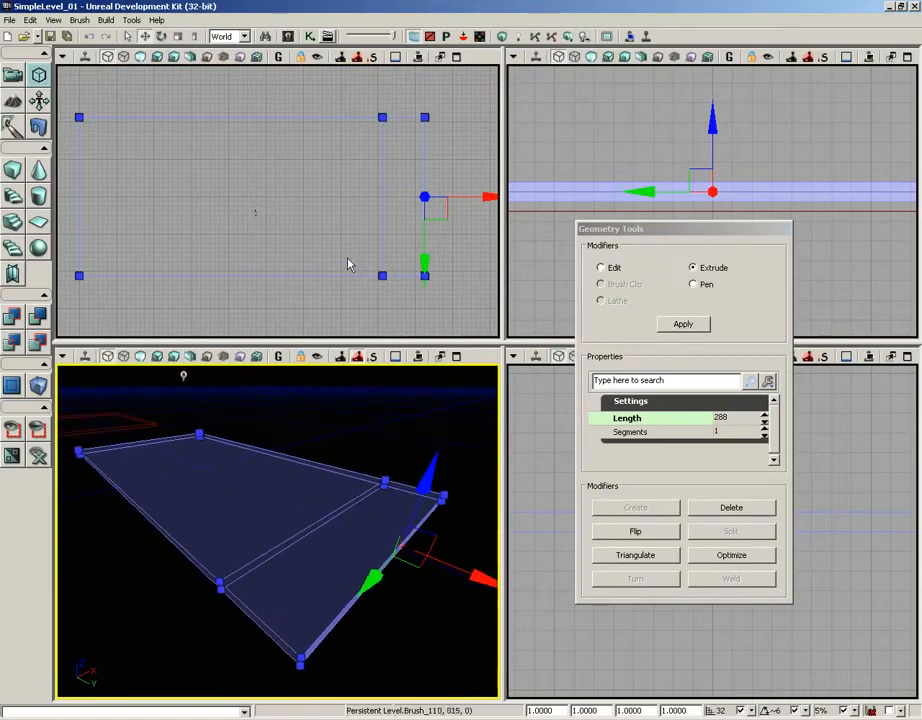
{"action": "left_click_drag", "start_coordinate": [342, 209], "coordinate": [243, 210]}
{"action": "scroll", "coordinate": [370, 173], "scroll_direction": "up", "scroll_amount": 2}
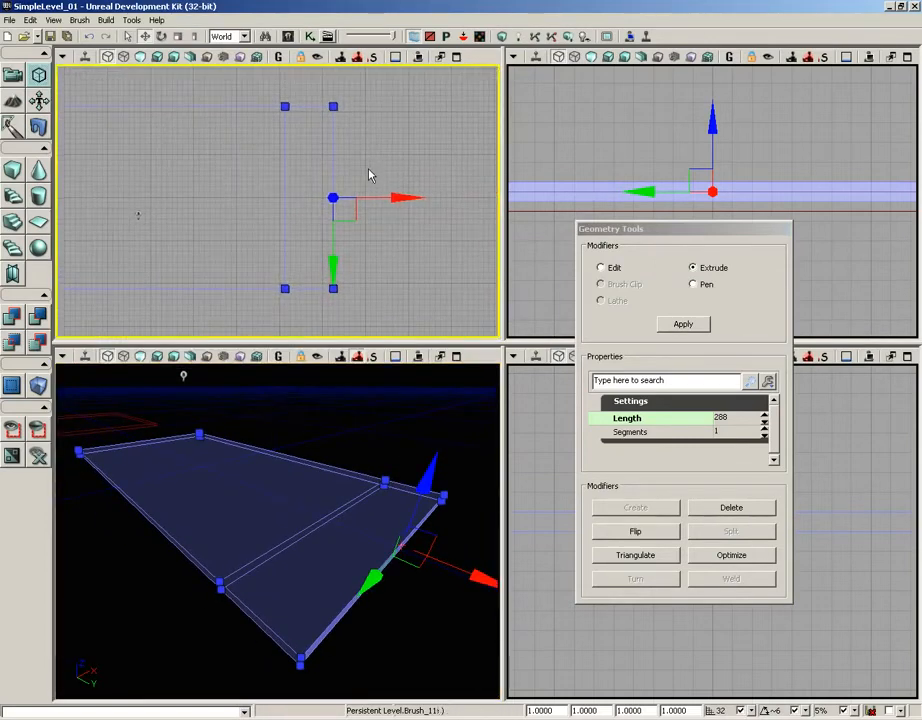
{"action": "left_click", "coordinate": [456, 58]}
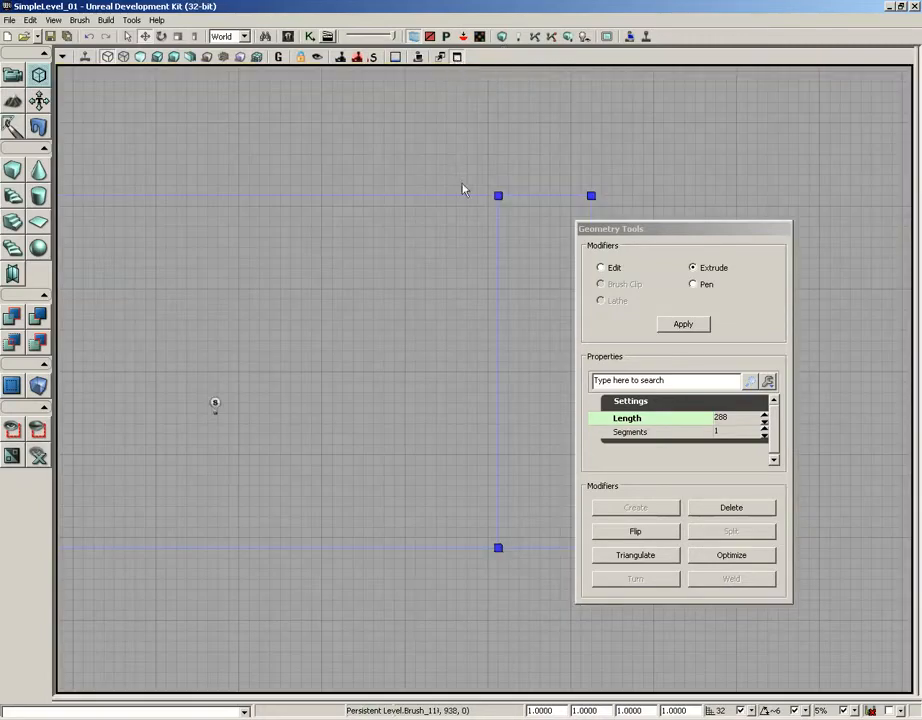
{"action": "left_click_drag", "start_coordinate": [645, 231], "coordinate": [802, 212]}
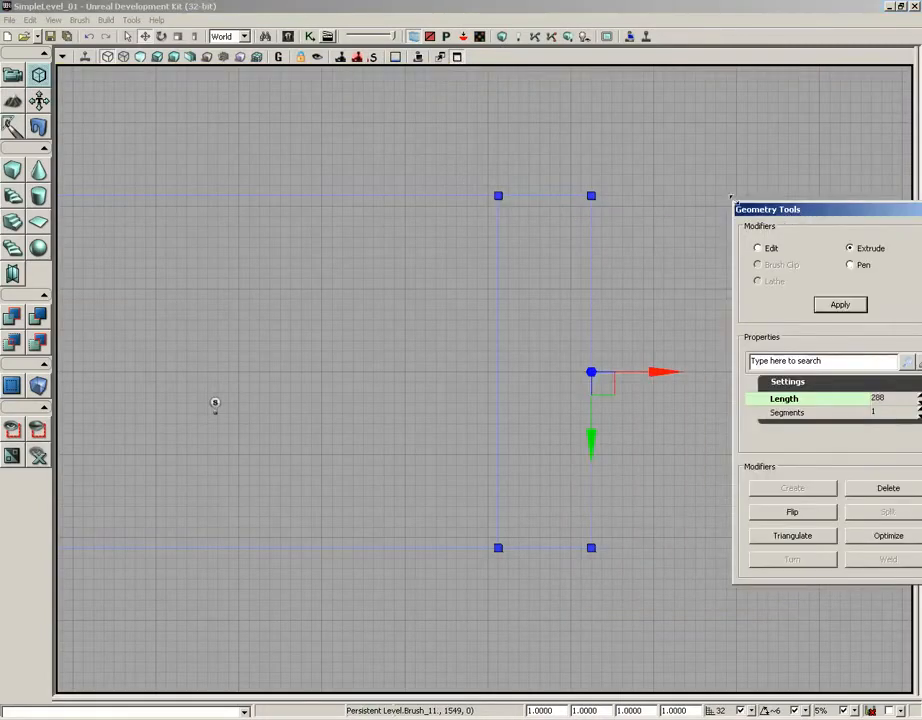
{"action": "left_click_drag", "start_coordinate": [654, 226], "coordinate": [551, 230]}
{"action": "scroll", "coordinate": [484, 236], "scroll_direction": "up", "scroll_amount": 1}
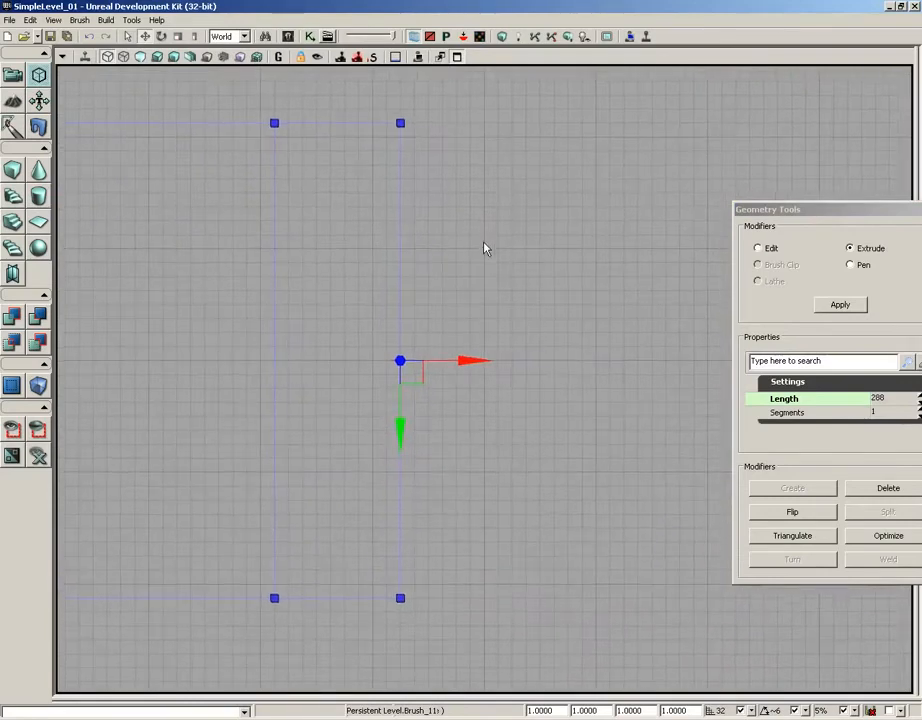
{"action": "scroll", "coordinate": [484, 243], "scroll_direction": "down", "scroll_amount": 1}
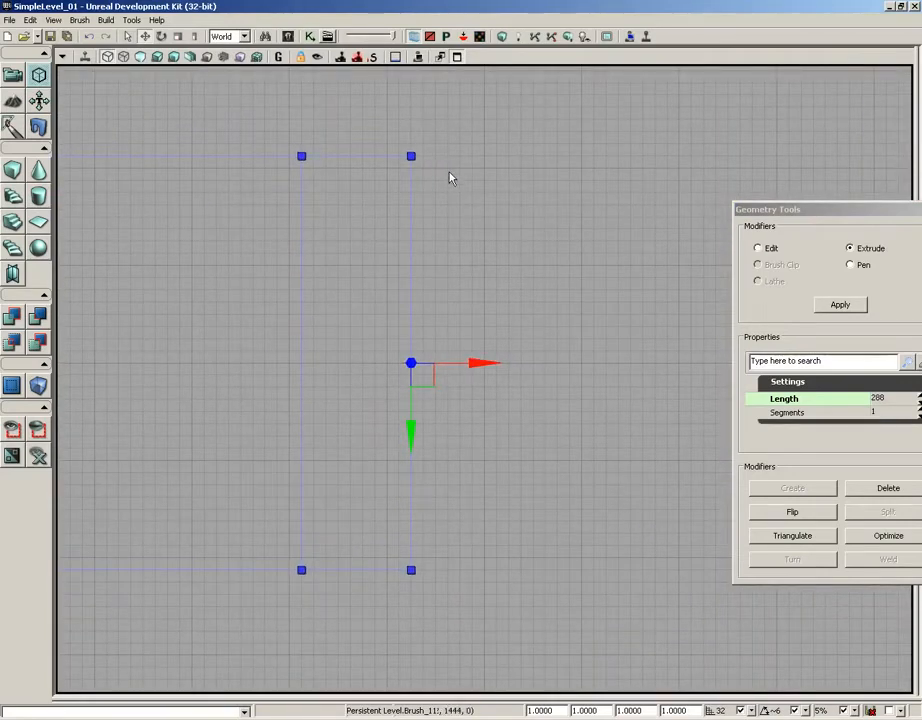
Step: Reselect the floor brush and move the extruded section's upper outer corner inward along X by nine grid squares to form a diagonal edge
{"action": "left_click", "coordinate": [449, 178]}
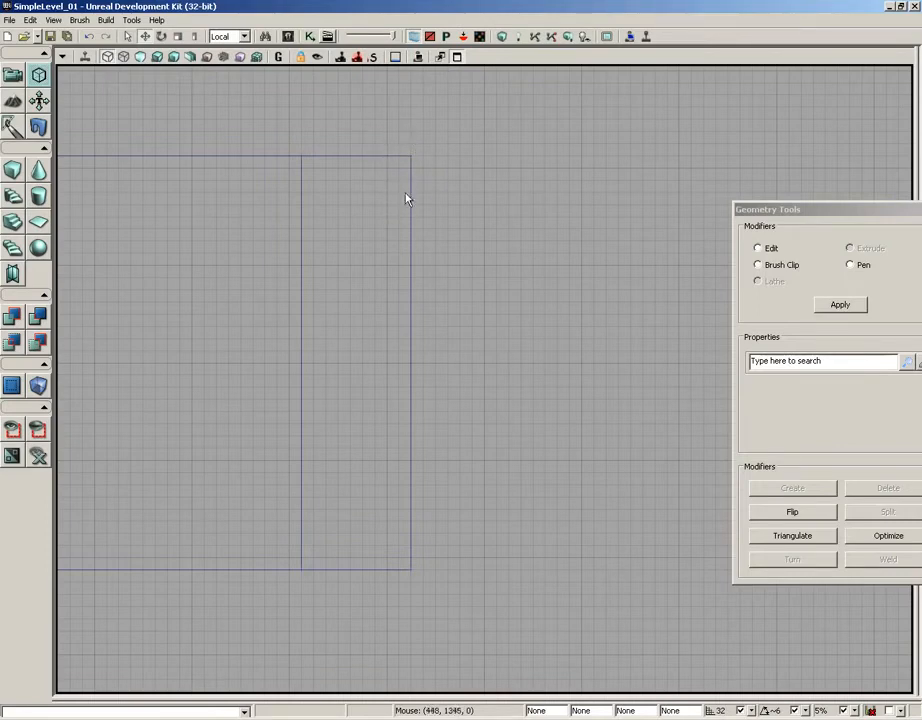
{"action": "left_click", "coordinate": [410, 157]}
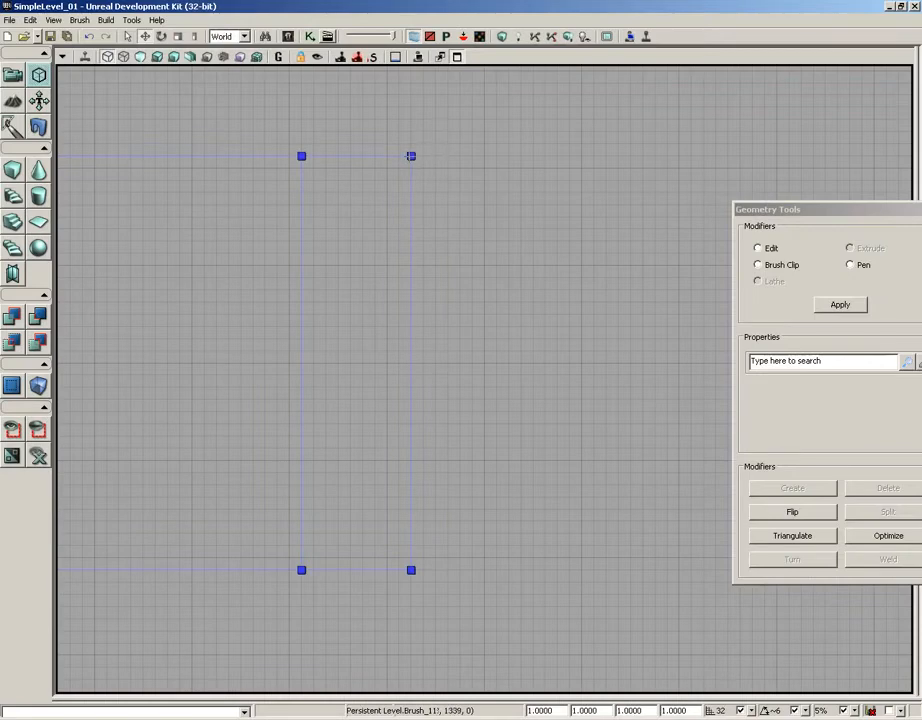
{"action": "left_click", "coordinate": [410, 156]}
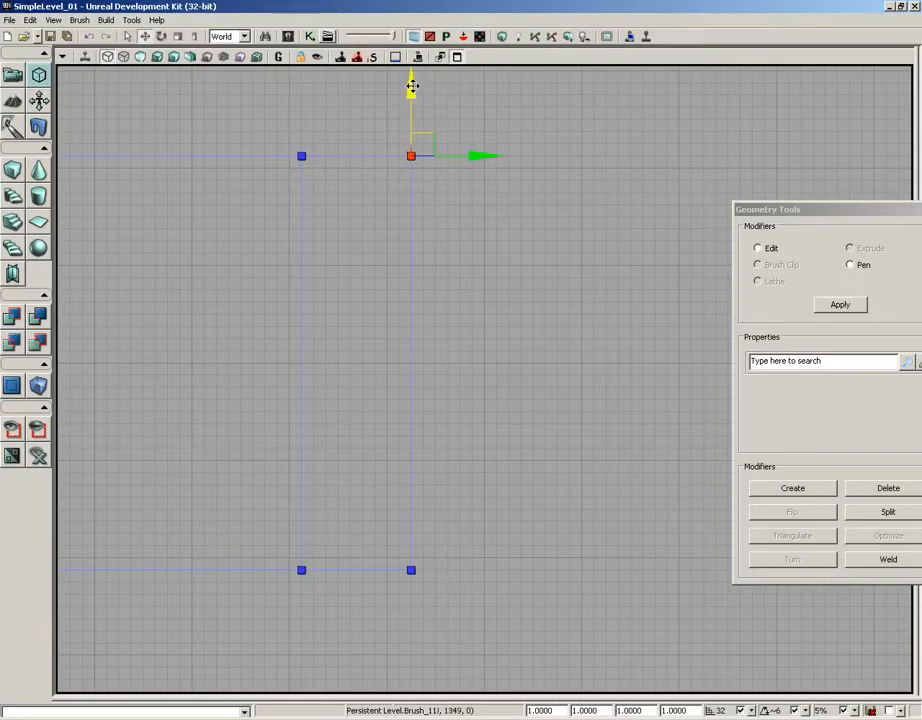
{"action": "left_click_drag", "start_coordinate": [412, 86], "coordinate": [415, 207]}
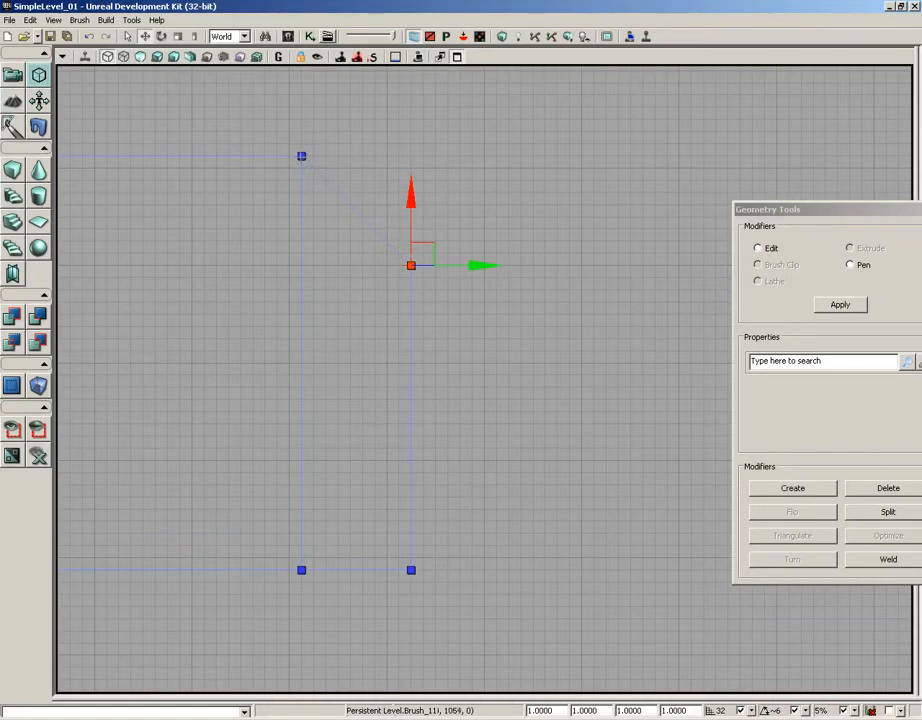
Step: Move the extruded section's lower outer corner inward along X by nine grid squares, mirroring the diagonal edge on the opposite corner
{"action": "left_click", "coordinate": [301, 156]}
{"action": "left_click", "coordinate": [411, 265]}
{"action": "left_click", "coordinate": [411, 570]}
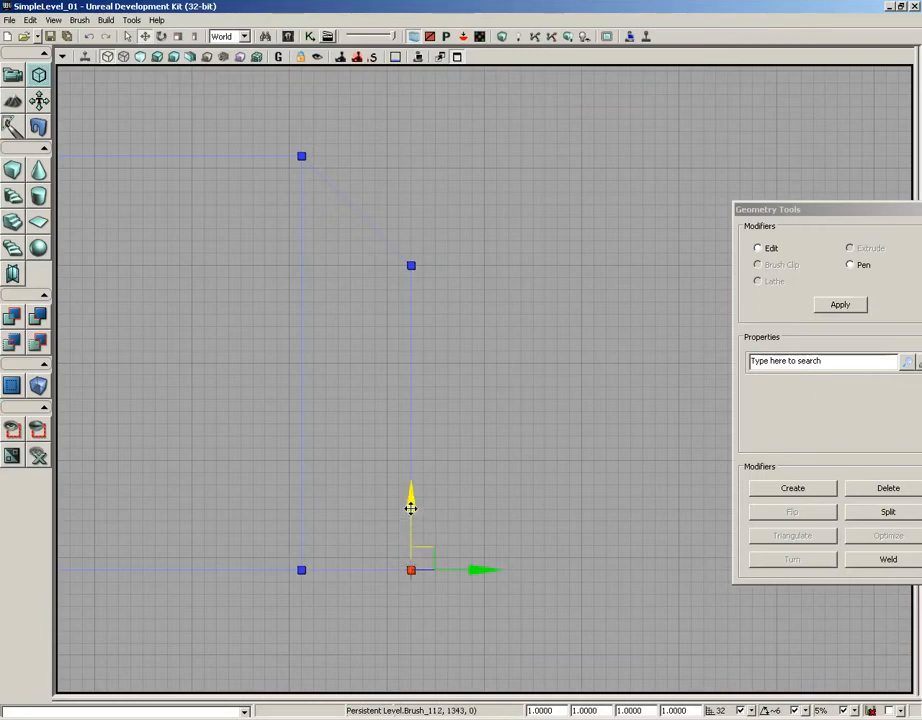
{"action": "left_click_drag", "start_coordinate": [411, 502], "coordinate": [412, 395]}
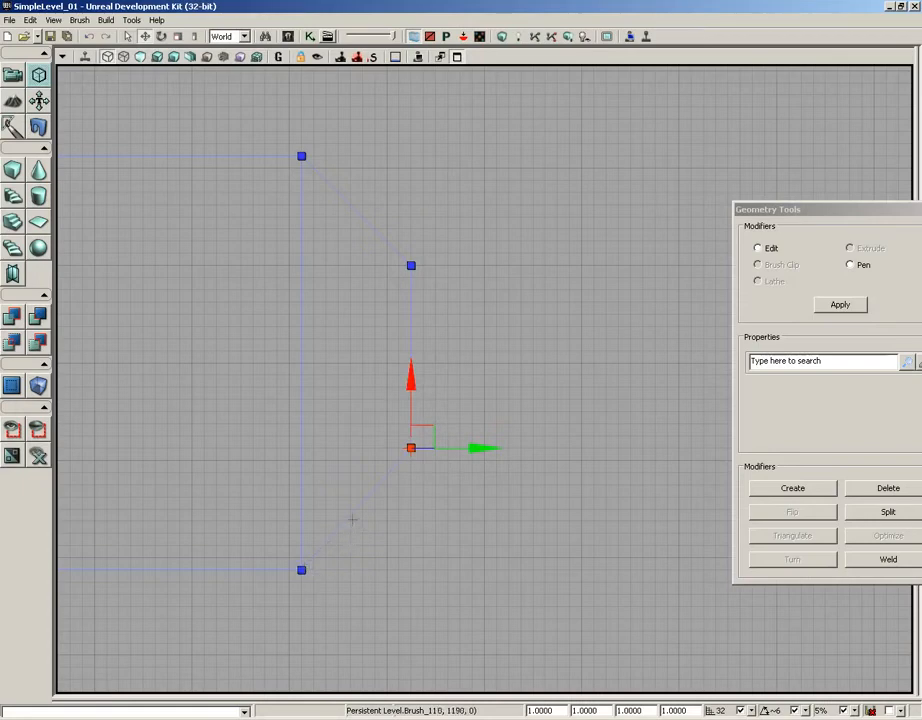
{"action": "left_click_drag", "start_coordinate": [412, 375], "coordinate": [414, 391]}
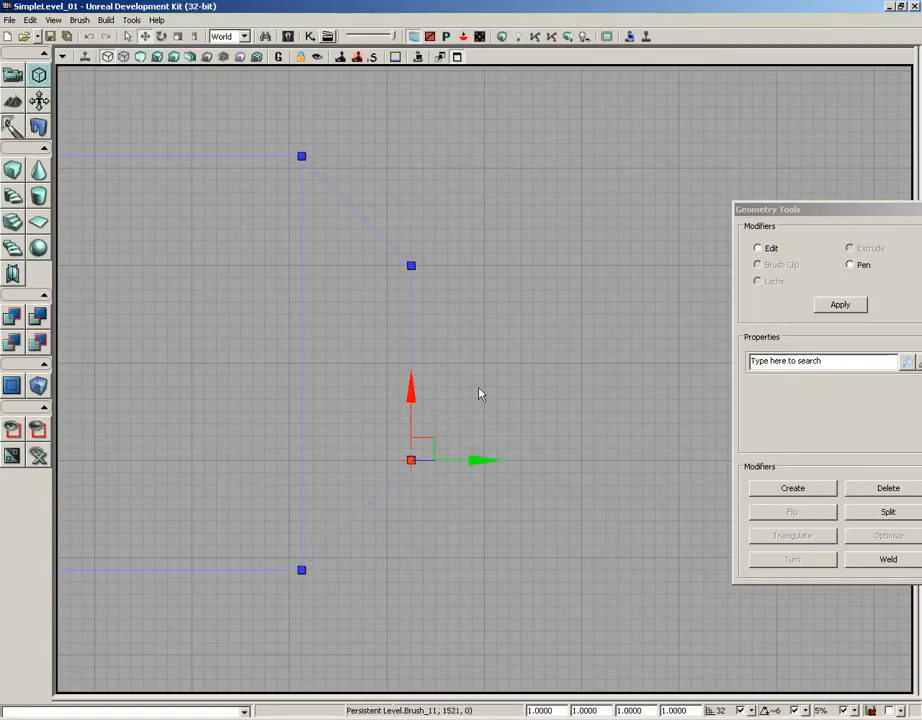
Step: Restore the four-viewport layout with Geometry Tools fully on screen, and view the tapered floor in perspective
{"action": "right_click_drag", "start_coordinate": [540, 377], "coordinate": [657, 381]}
{"action": "scroll", "coordinate": [593, 350], "scroll_direction": "down", "scroll_amount": 7}
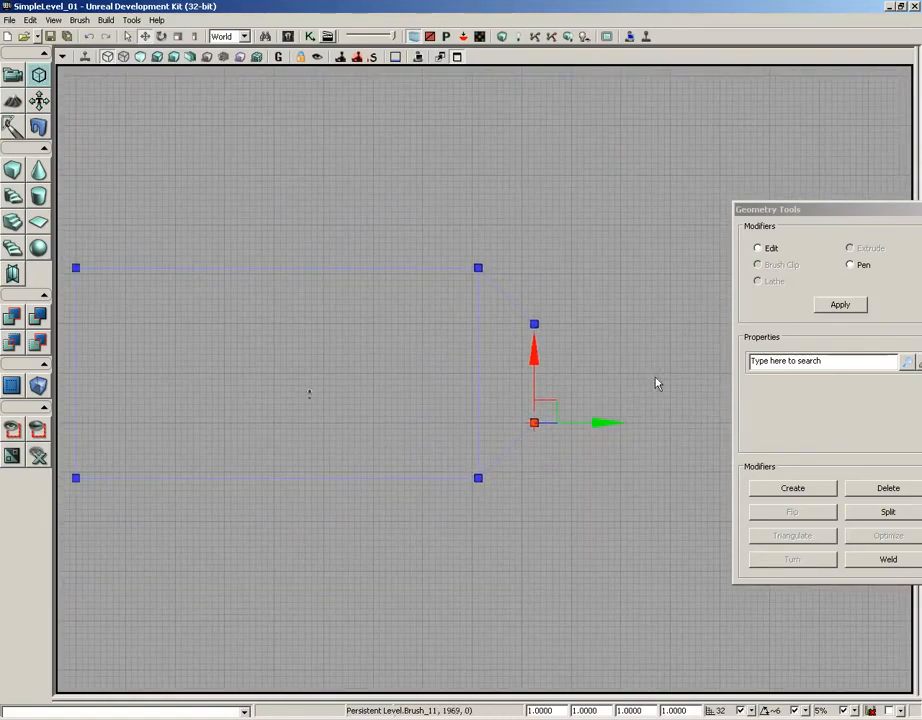
{"action": "left_click_drag", "start_coordinate": [776, 209], "coordinate": [742, 209]}
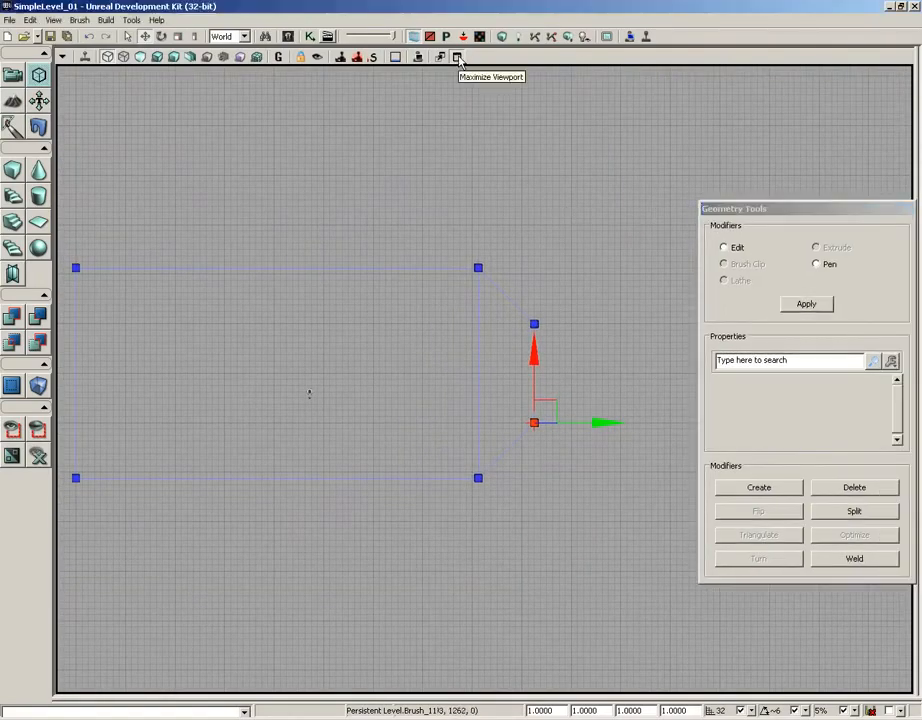
{"action": "left_click", "coordinate": [457, 57]}
{"action": "left_click", "coordinate": [400, 410]}
{"action": "mouse_move", "coordinate": [395, 406]}
{"action": "middle_mouse_down"}
{"action": "mouse_move", "coordinate": [434, 370]}
{"action": "mouse_move", "coordinate": [200, 370]}
{"action": "middle_mouse_up"}
{"action": "mouse_move", "coordinate": [200, 370]}
{"action": "left_mouse_down"}
{"action": "mouse_move", "coordinate": [245, 370]}
{"action": "mouse_move", "coordinate": [218, 370]}
{"action": "left_mouse_up"}
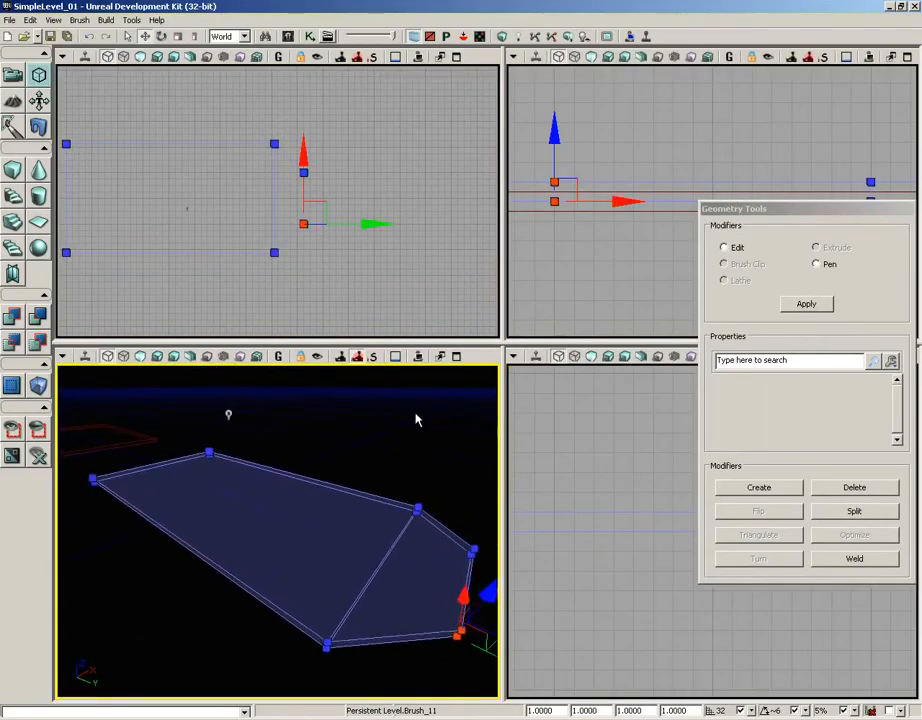
{"action": "right_click_drag", "start_coordinate": [416, 420], "coordinate": [416, 440]}
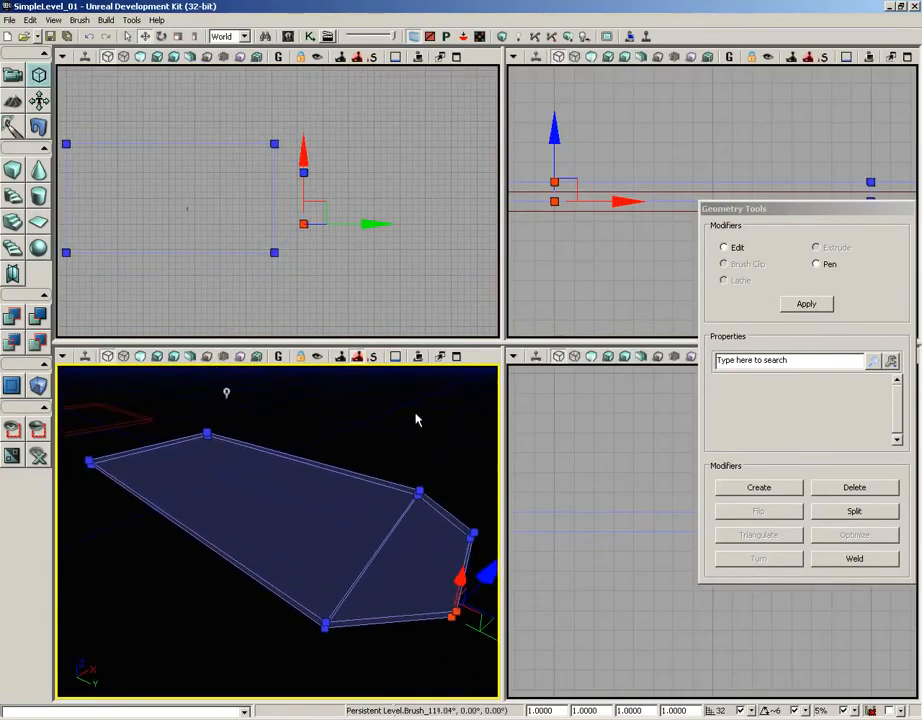
Step: Leave Geometry Mode for Camera Mode and display the perspective viewport with lit shading
{"action": "left_click", "coordinate": [12, 78]}
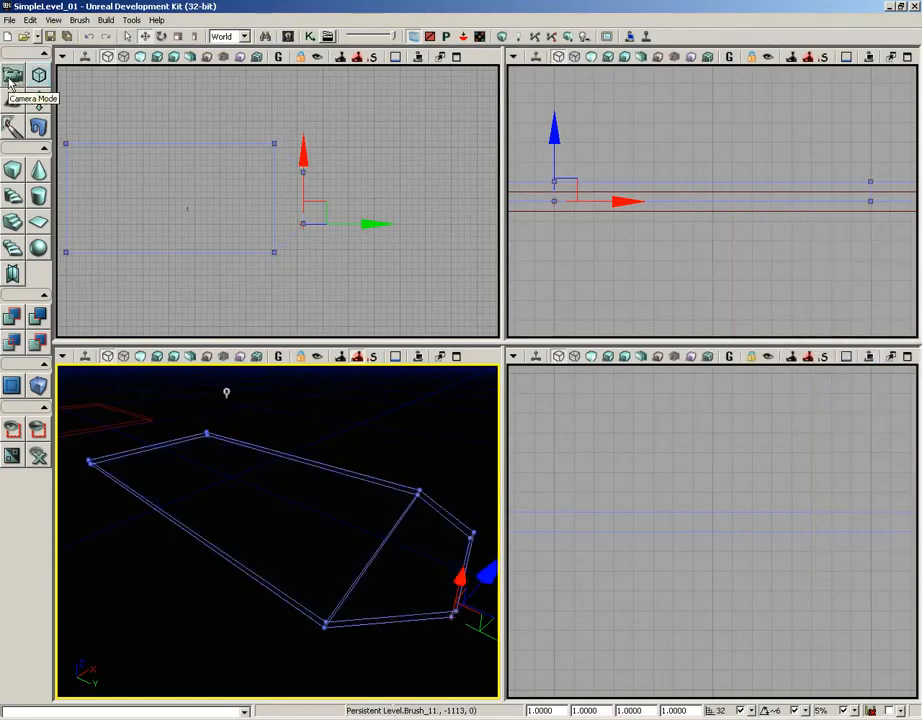
{"action": "left_click", "coordinate": [157, 357]}
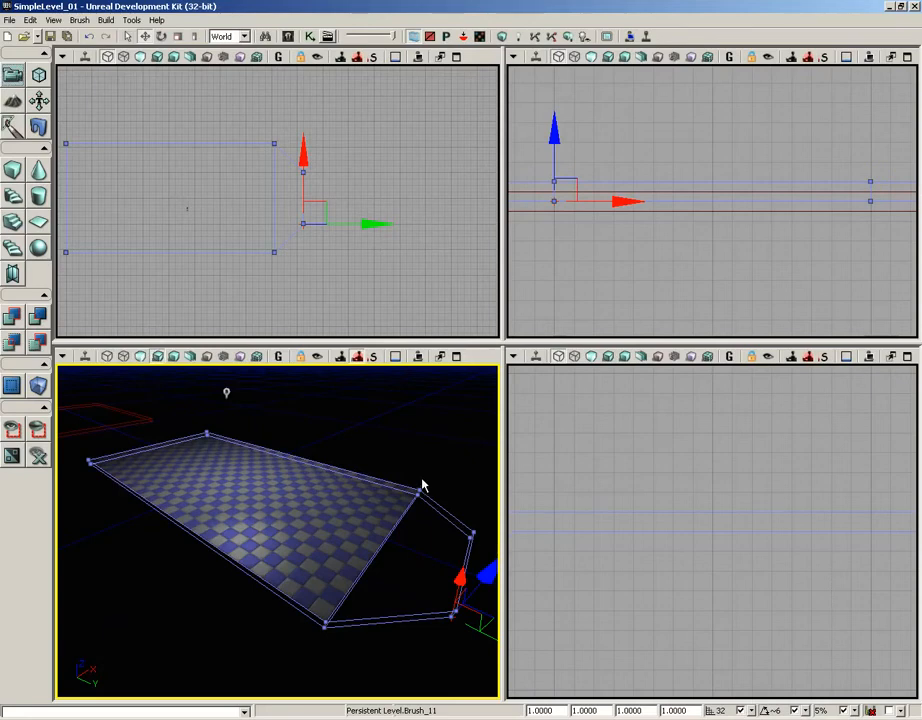
Step: Rebuild the level's geometry to include the tapered floor extension, and dismiss the Map Check report
{"action": "left_click", "coordinate": [502, 37]}
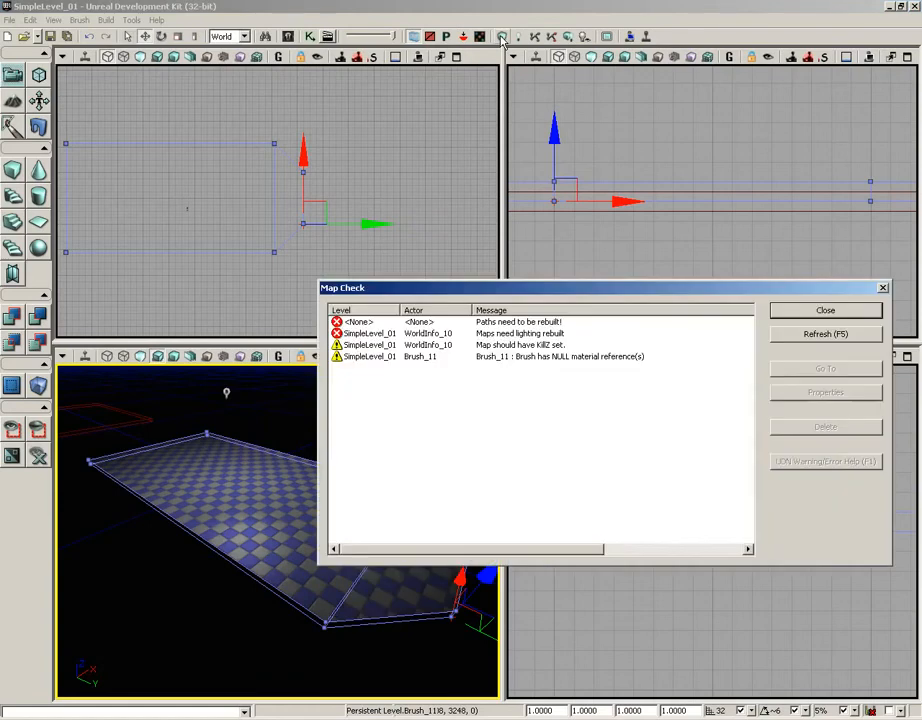
{"action": "left_click", "coordinate": [833, 310]}
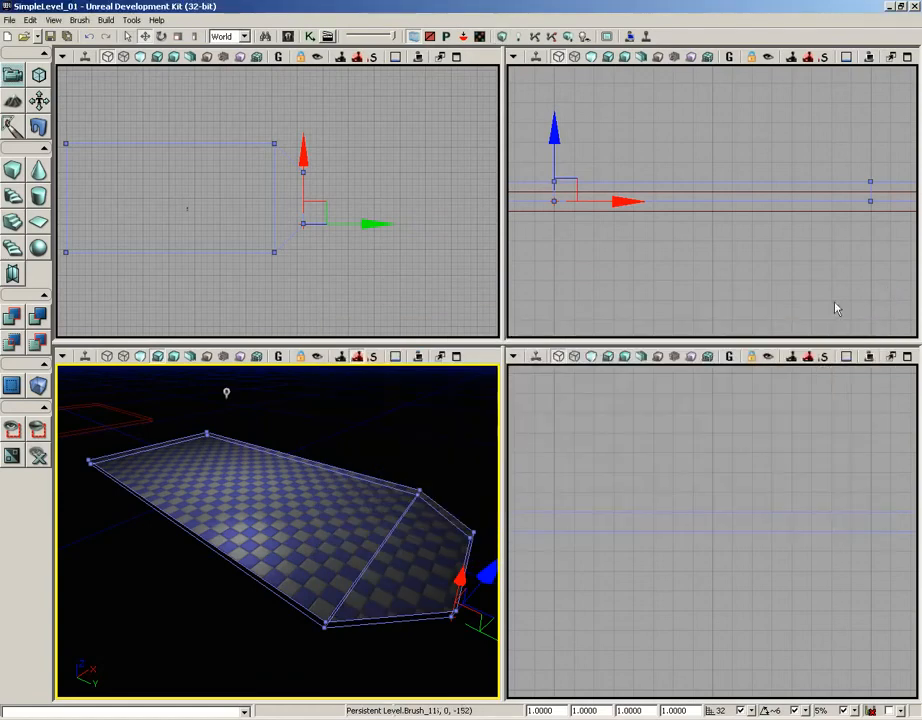
{"action": "mouse_move", "coordinate": [395, 458]}
{"action": "left_mouse_down"}
{"action": "mouse_move", "coordinate": [379, 372]}
{"action": "mouse_move", "coordinate": [383, 494]}
{"action": "mouse_move", "coordinate": [488, 500]}
{"action": "left_mouse_up"}
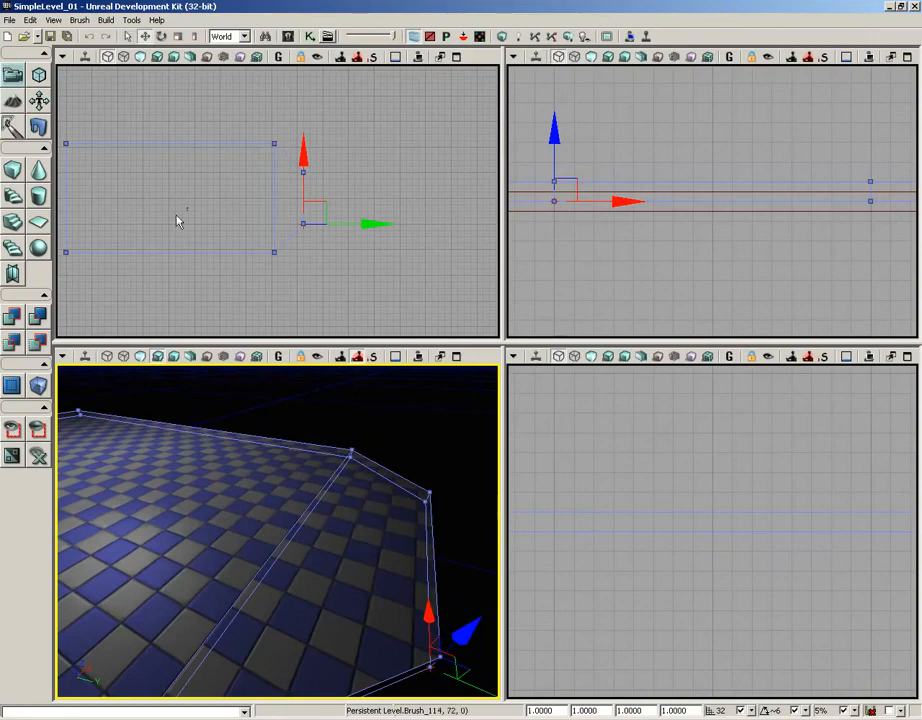
{"action": "right_click_drag", "start_coordinate": [342, 451], "coordinate": [275, 433]}
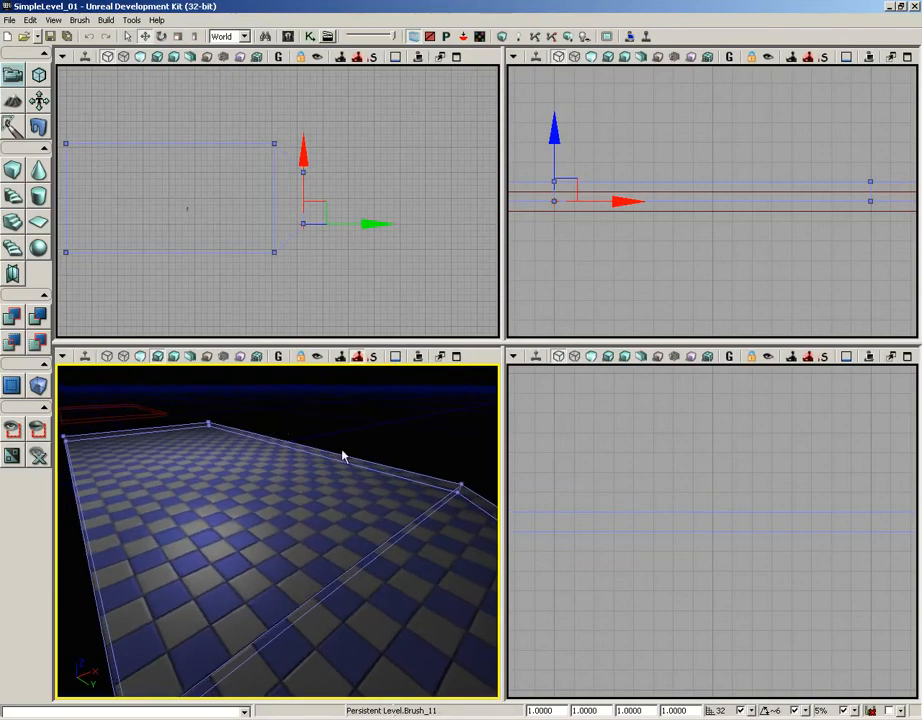